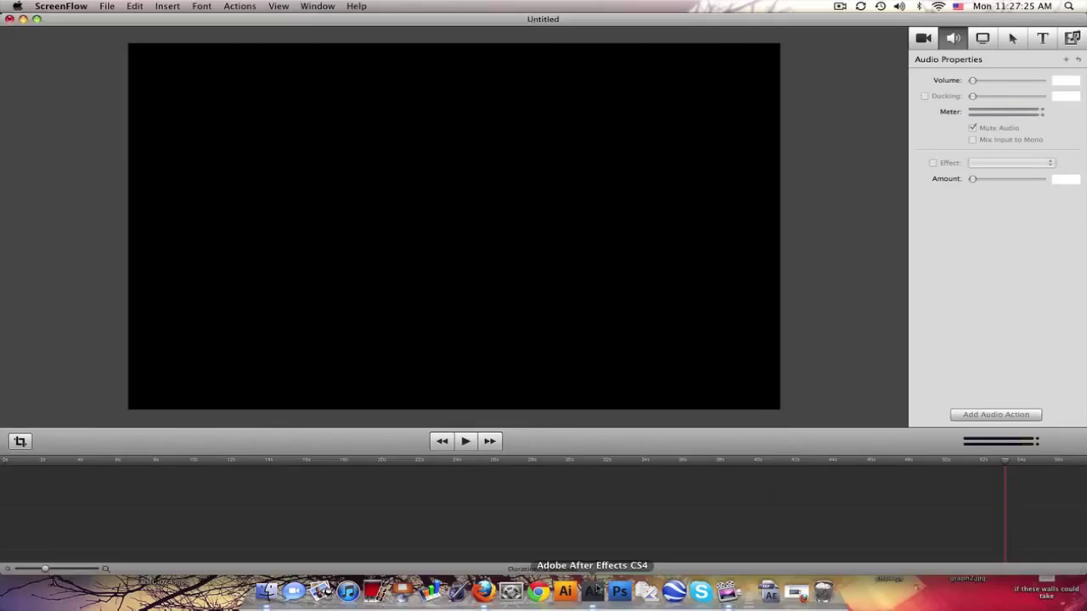
# Switch from ScreenFlow to After Effects, where the Sick RSMB composition is open
pyautogui.press('super+Tab')
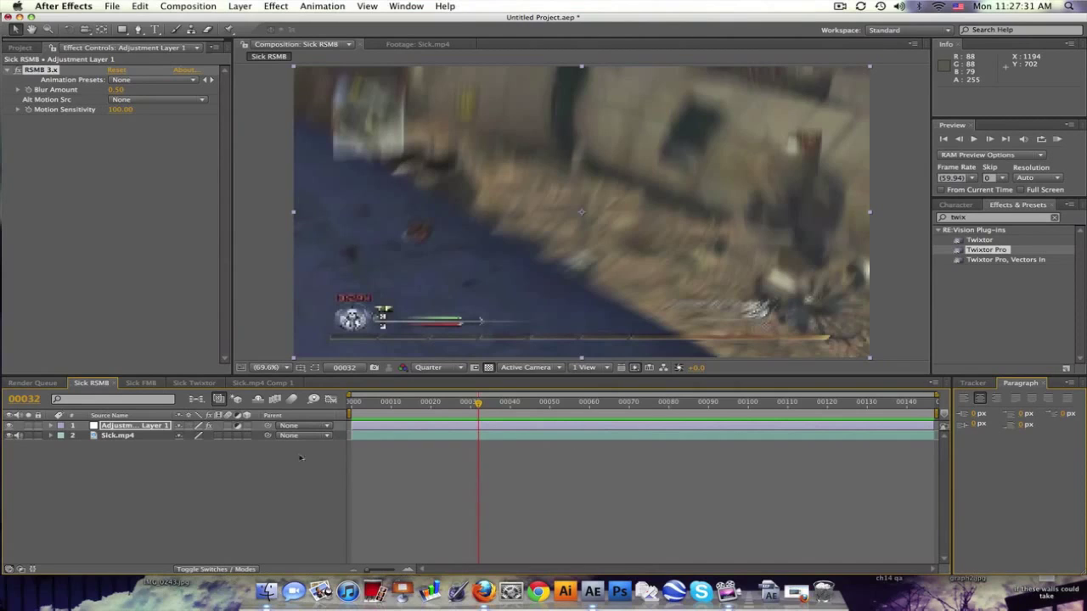
# RAM Preview the Sick RSM8 comp from frame 00004, then scrub to frame 00038
pyautogui.click(370, 407)
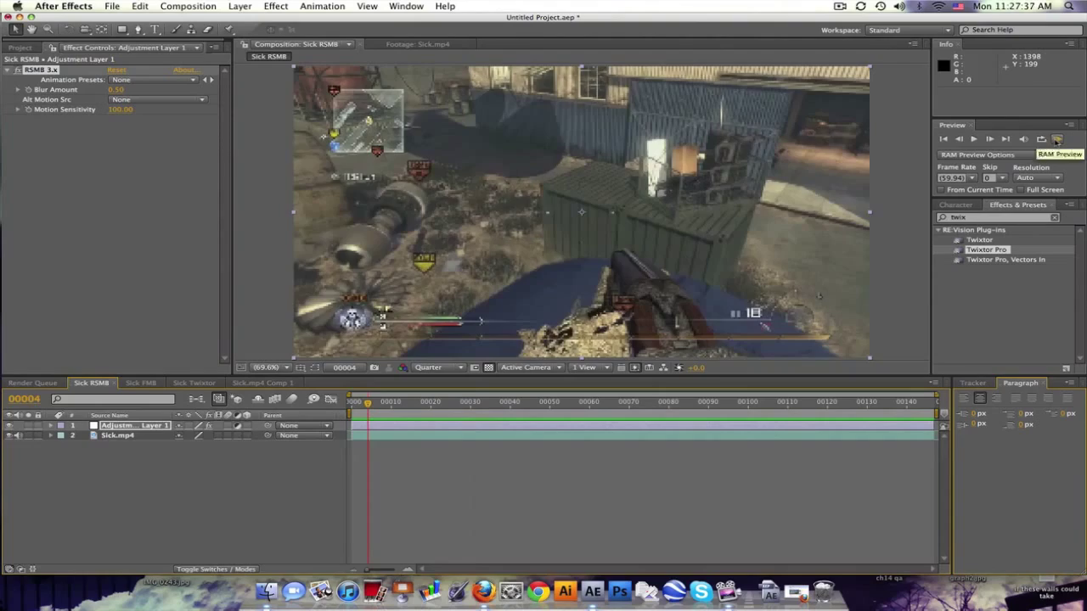
pyautogui.click(1057, 141)
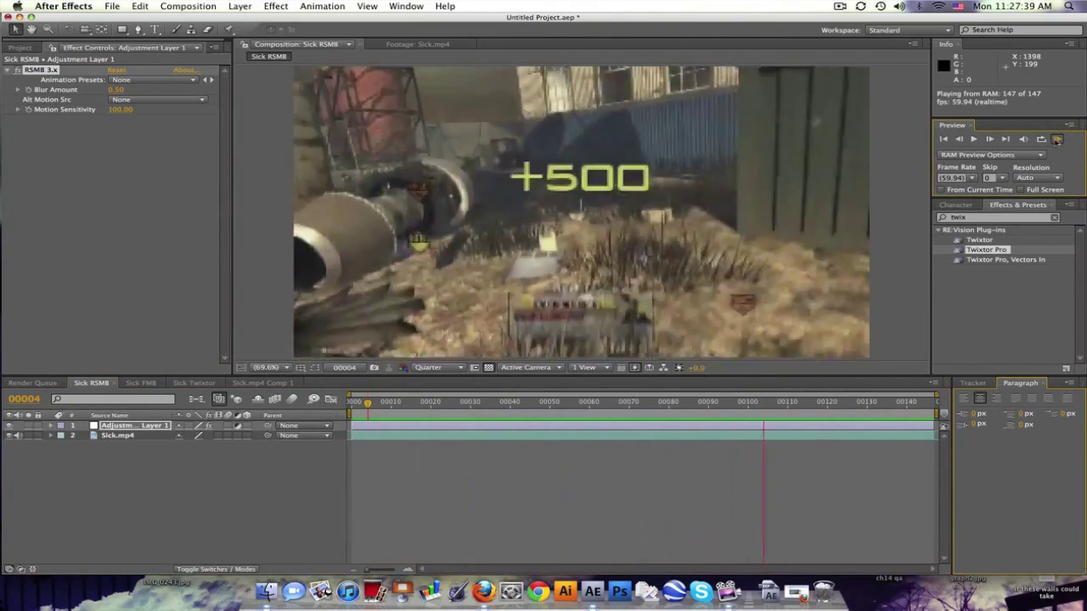
pyautogui.press('space')
pyautogui.moveTo(368, 403); pyautogui.dragTo(828, 402)
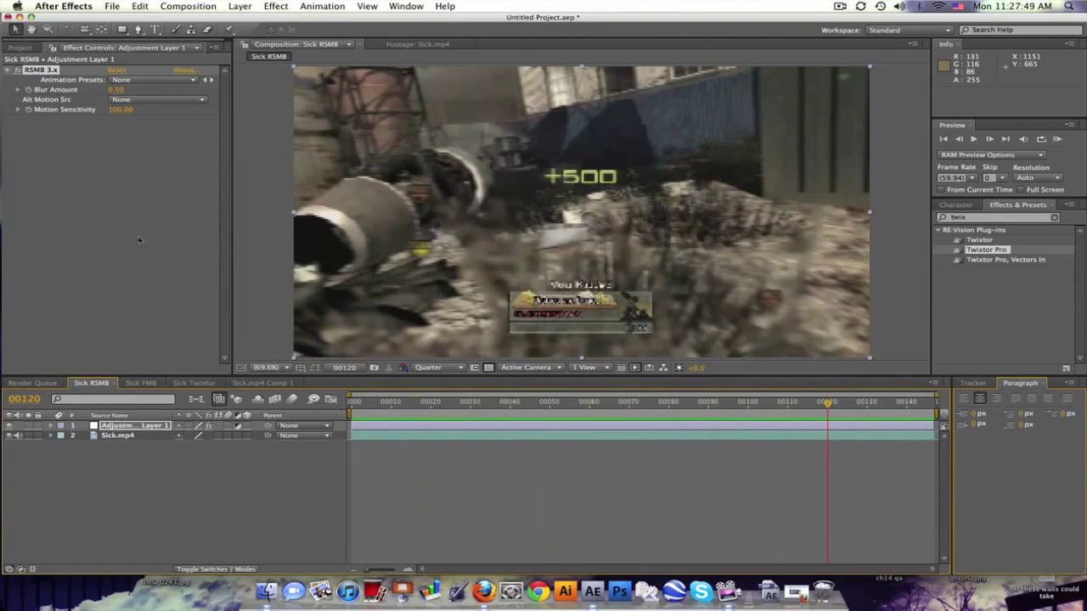
# Preview the Sick FM8 comp from the start and scrub forward from frame 00016 to inspect the blur
pyautogui.click(141, 383)
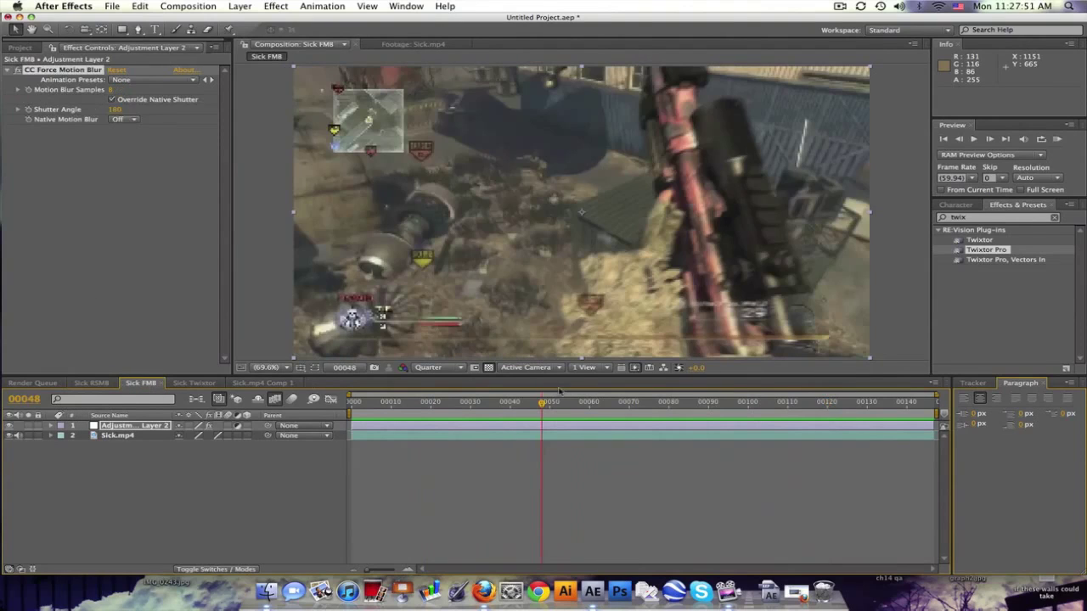
pyautogui.moveTo(378, 410); pyautogui.dragTo(364, 404)
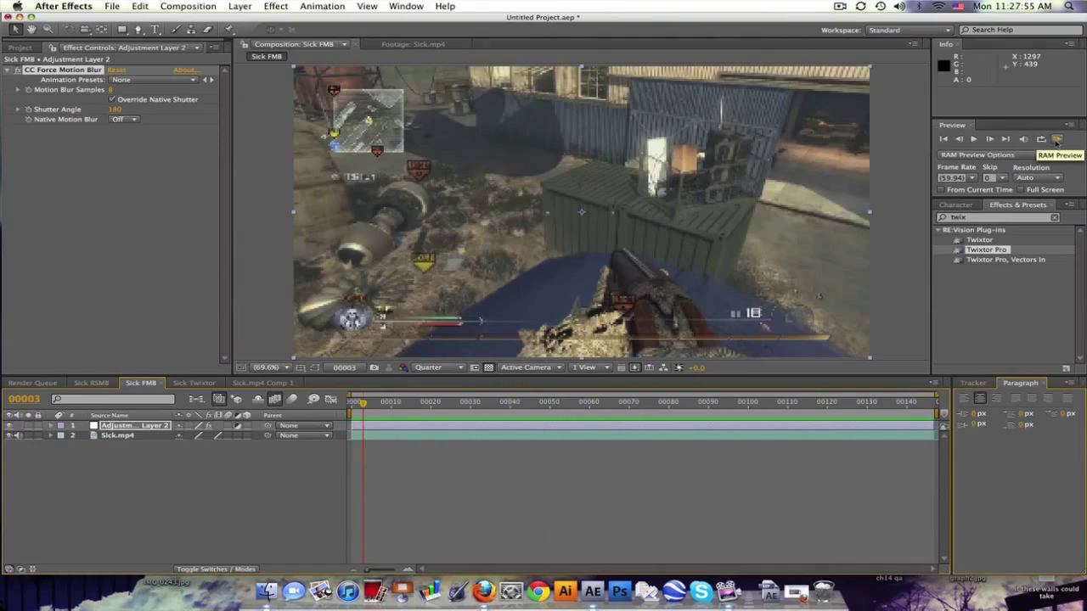
pyautogui.click(1057, 140)
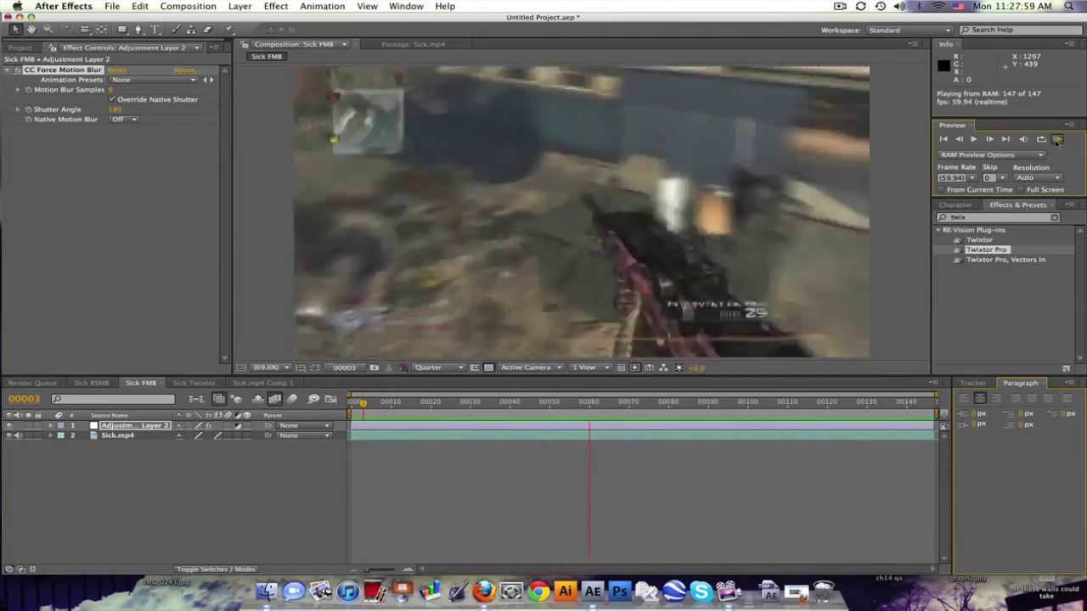
pyautogui.click(1057, 140)
pyautogui.click(415, 404)
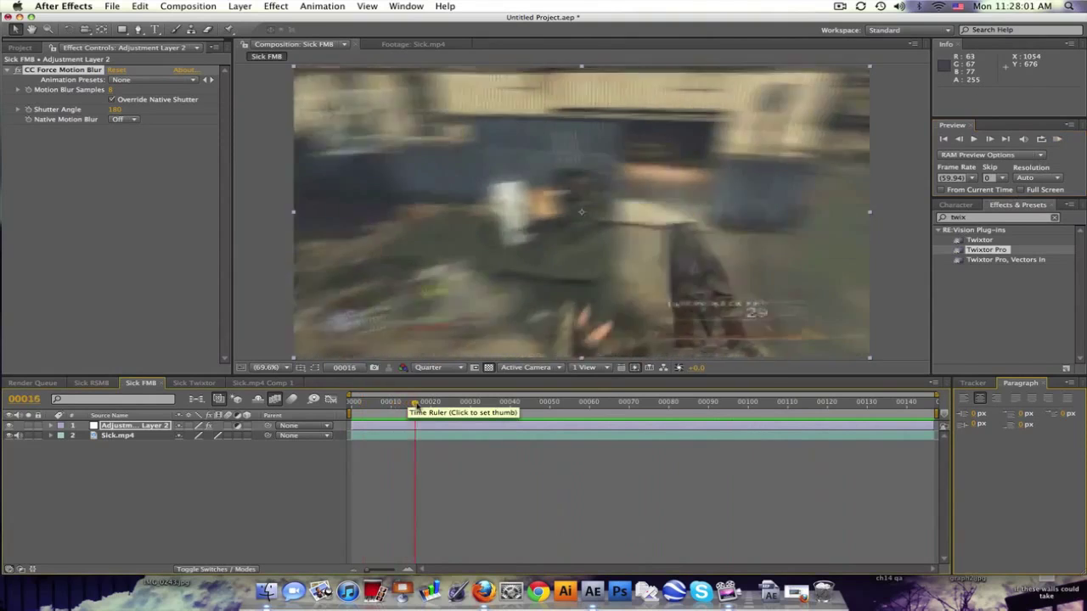
pyautogui.moveTo(415, 405); pyautogui.dragTo(638, 404)
# Preview the Sick Twixtor comp and scrub through the Twixtor result frame by frame
pyautogui.click(193, 383)
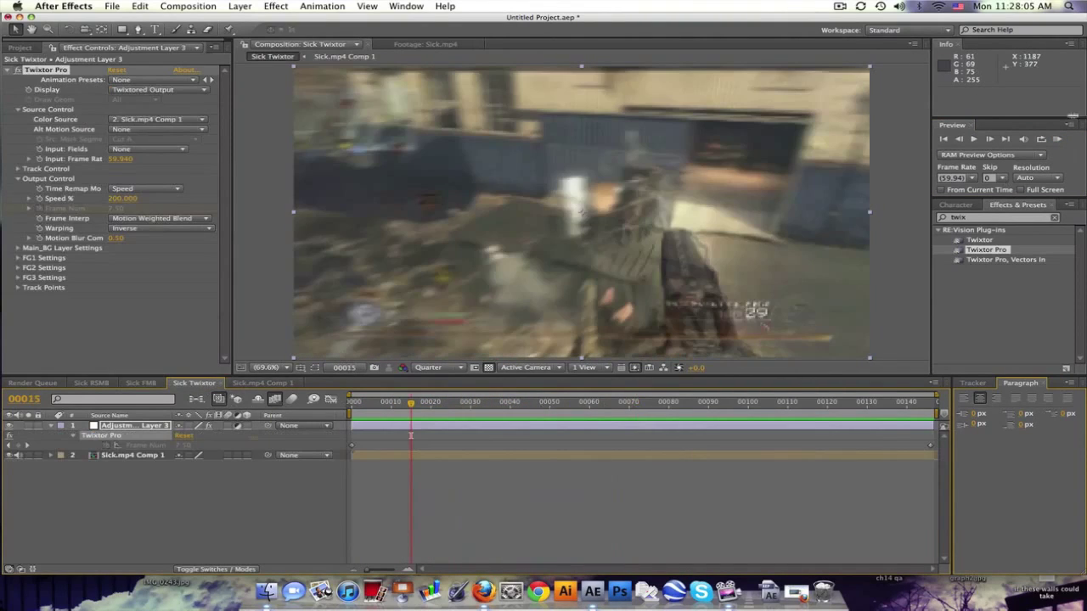
pyautogui.press('KP_0')
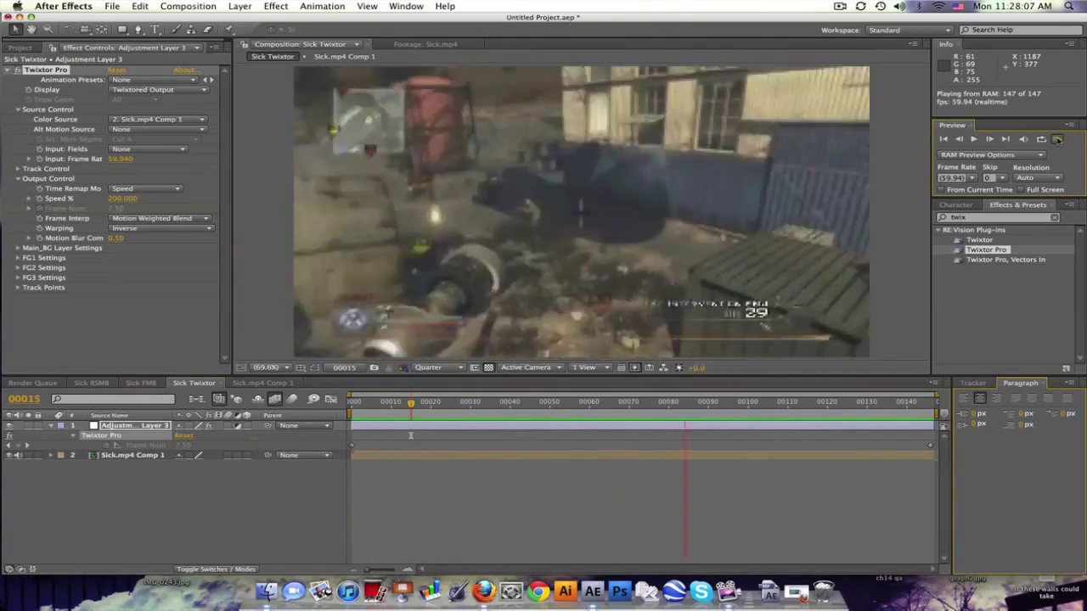
pyautogui.click(583, 410)
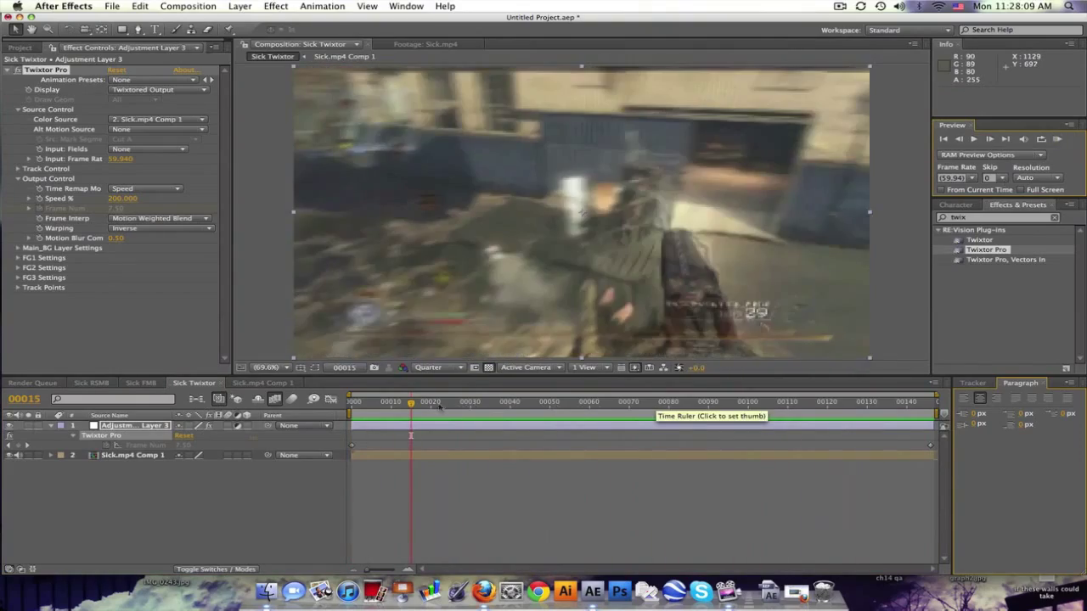
pyautogui.moveTo(439, 407); pyautogui.dragTo(737, 407)
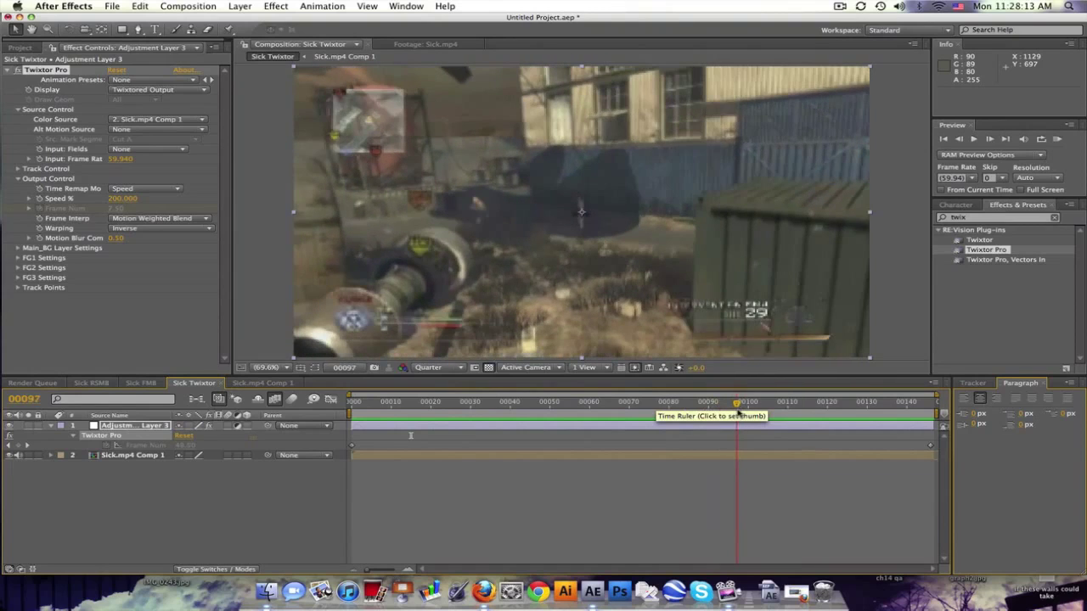
# Create a Sick comp from Sick.mp4 and scrub the raw footage past frame 00124
pyautogui.click(20, 48)
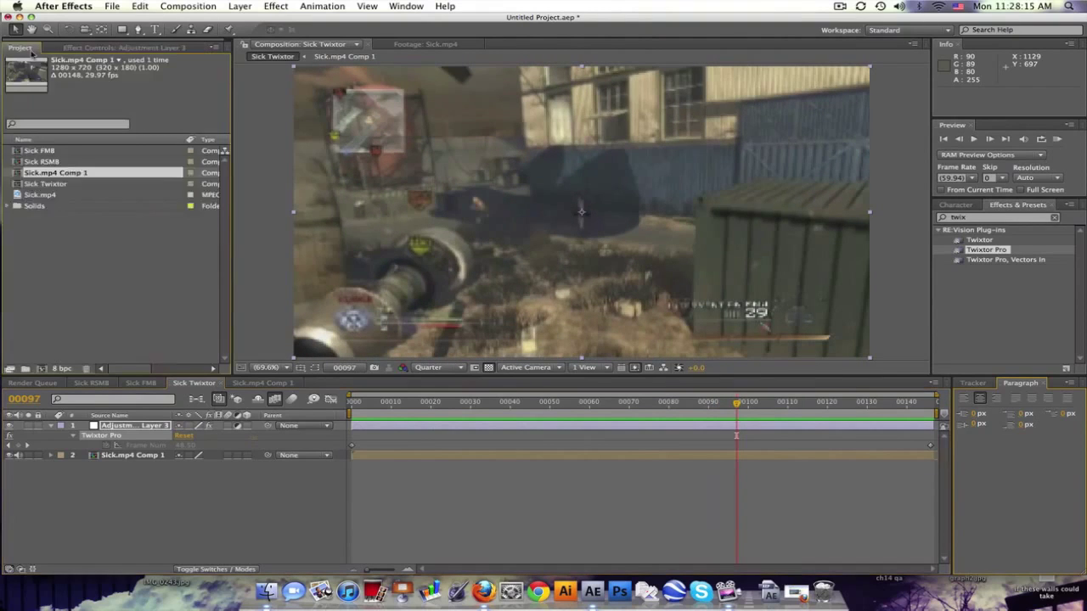
pyautogui.moveTo(41, 186); pyautogui.dragTo(40, 370)
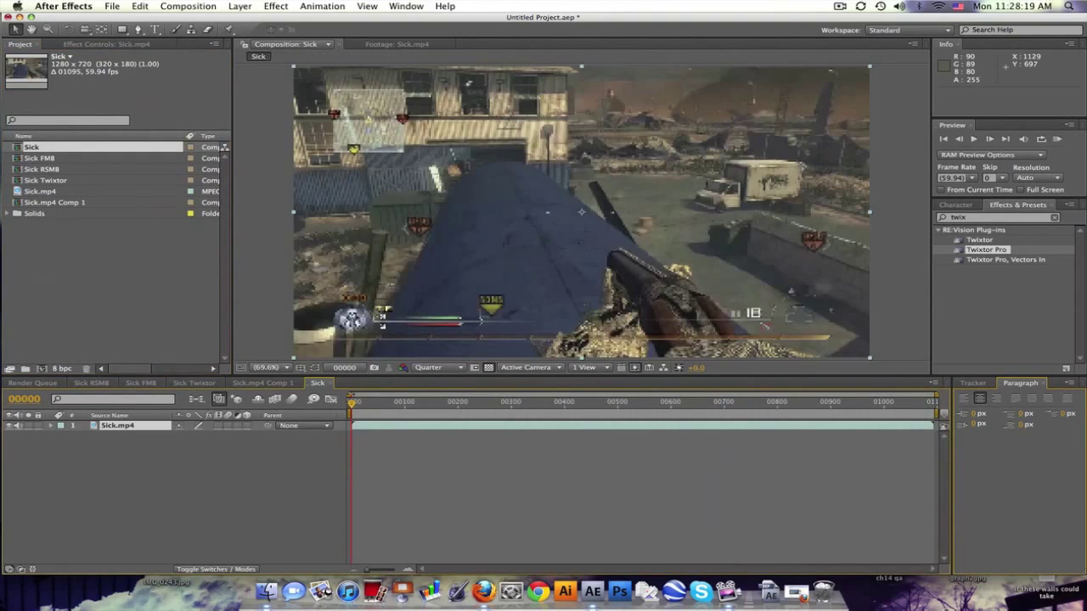
pyautogui.moveTo(351, 403); pyautogui.dragTo(433, 403)
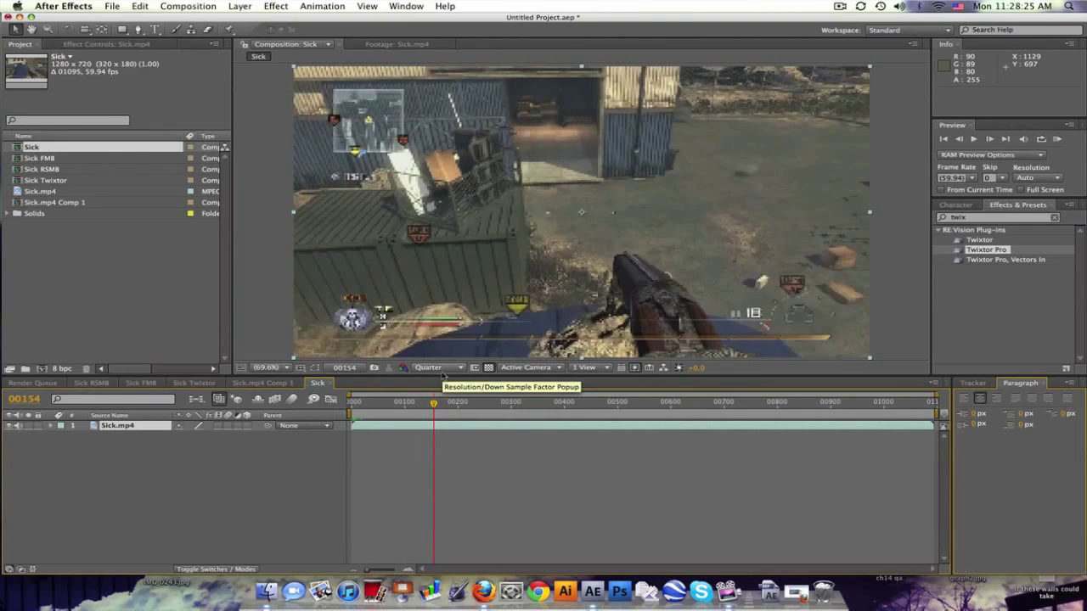
pyautogui.moveTo(436, 405); pyautogui.dragTo(461, 402)
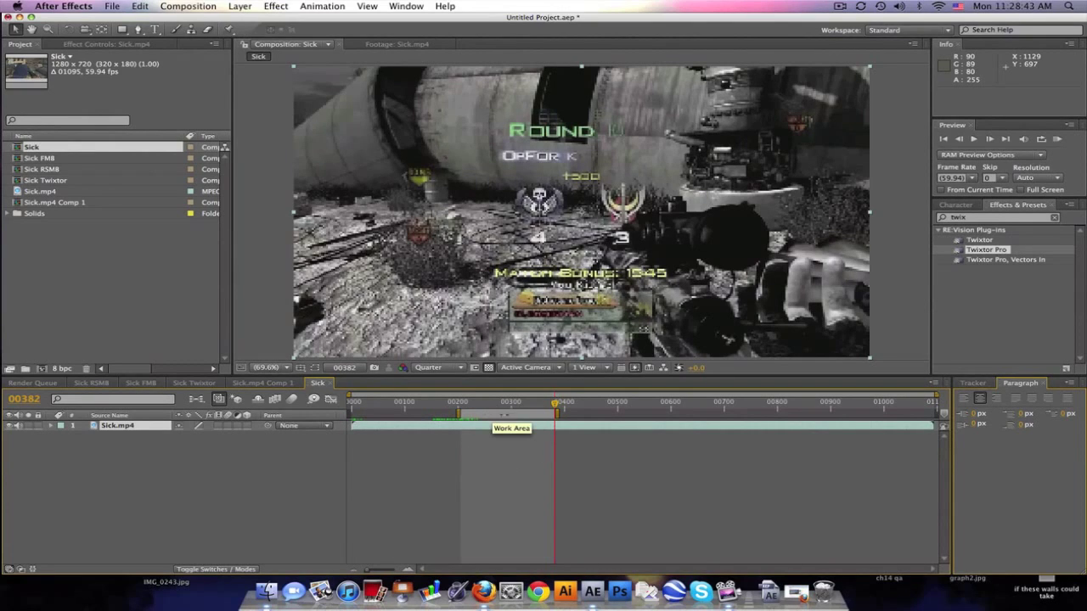
# Trim the Sick comp to its work area and scrub the trimmed clip to frame 00065
pyautogui.rightClick(516, 416)
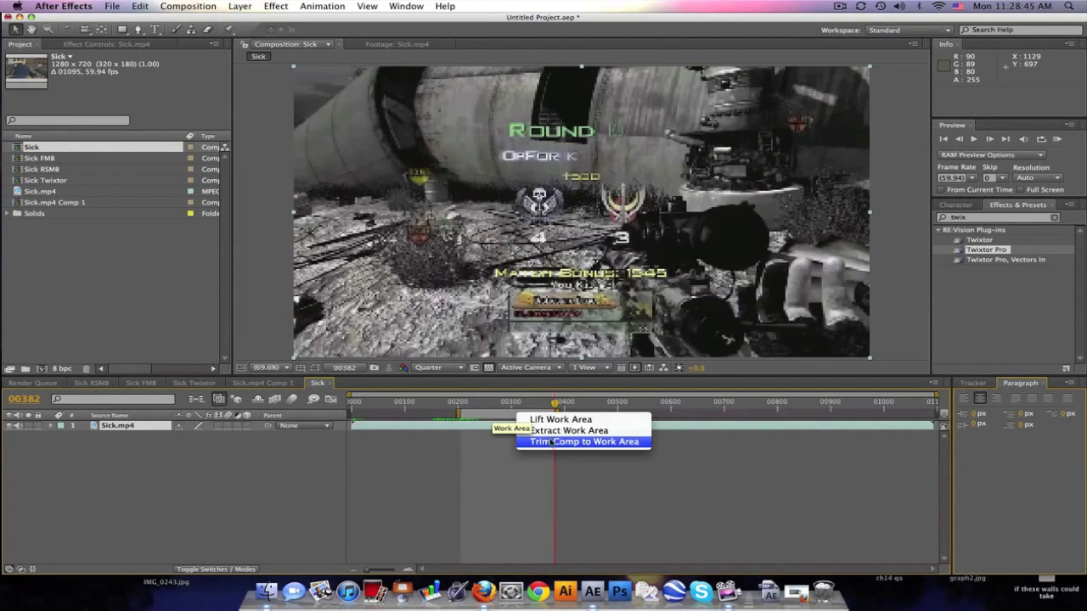
pyautogui.click(552, 442)
pyautogui.click(362, 402)
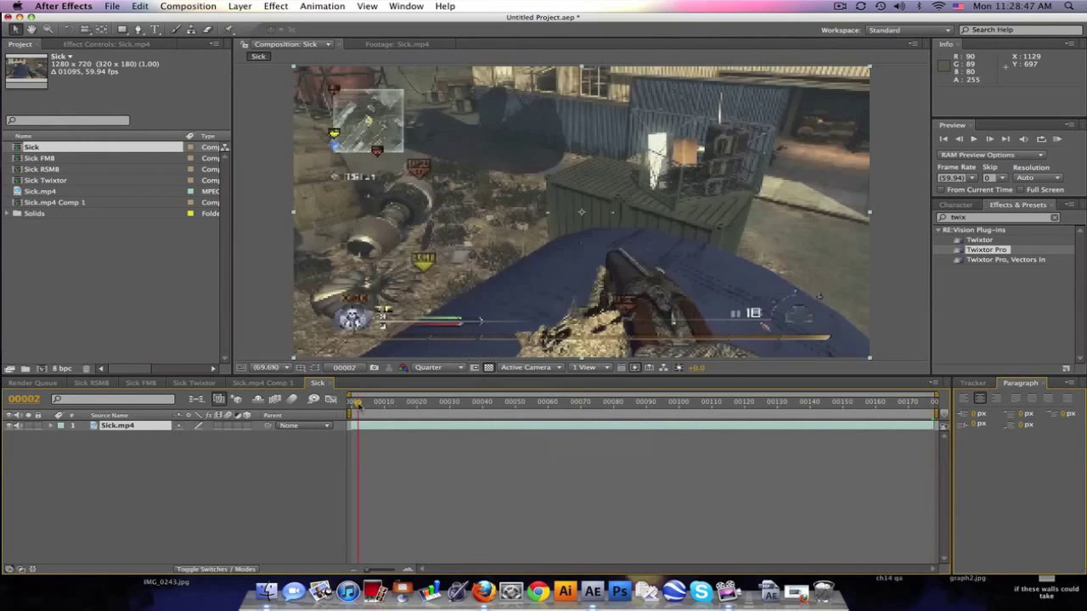
pyautogui.moveTo(379, 404); pyautogui.dragTo(564, 403)
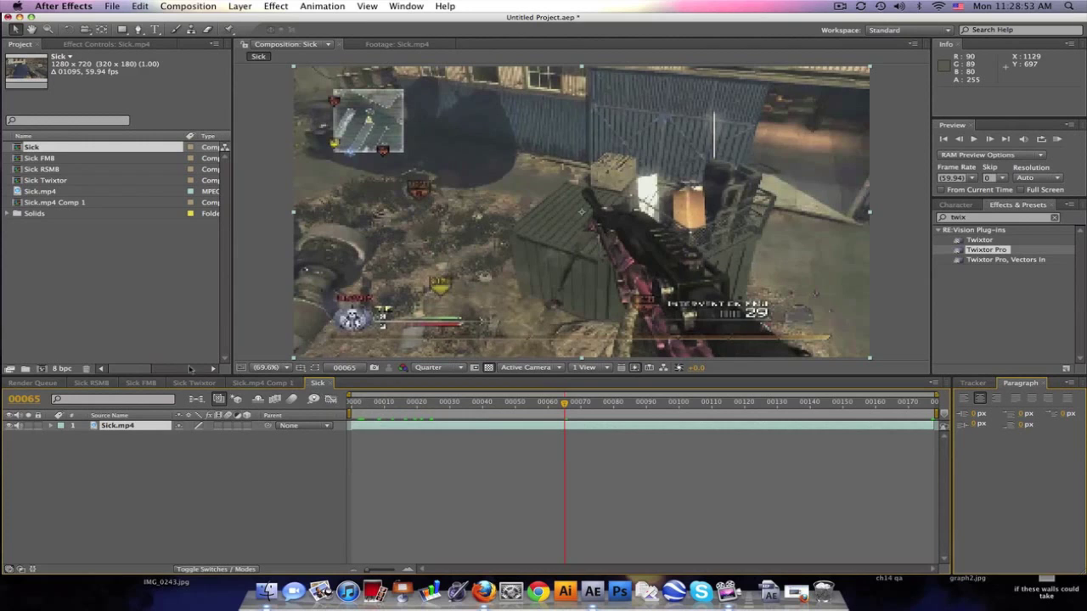
# Add a new adjustment layer above Sick.mp4 through Layer > New
pyautogui.click(240, 6)
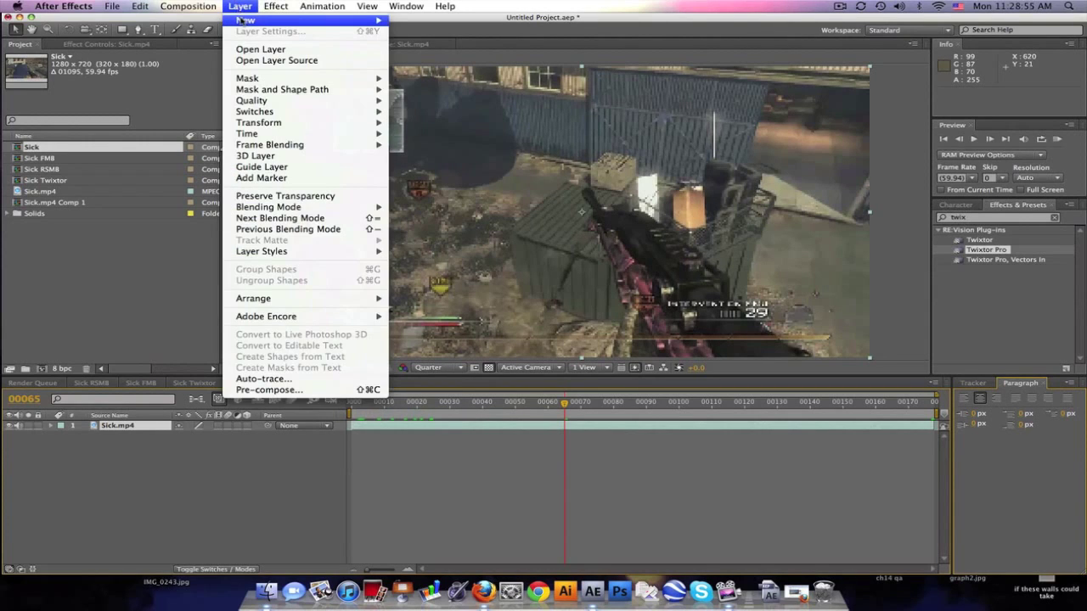
pyautogui.moveTo(254, 20)
pyautogui.click(441, 90)
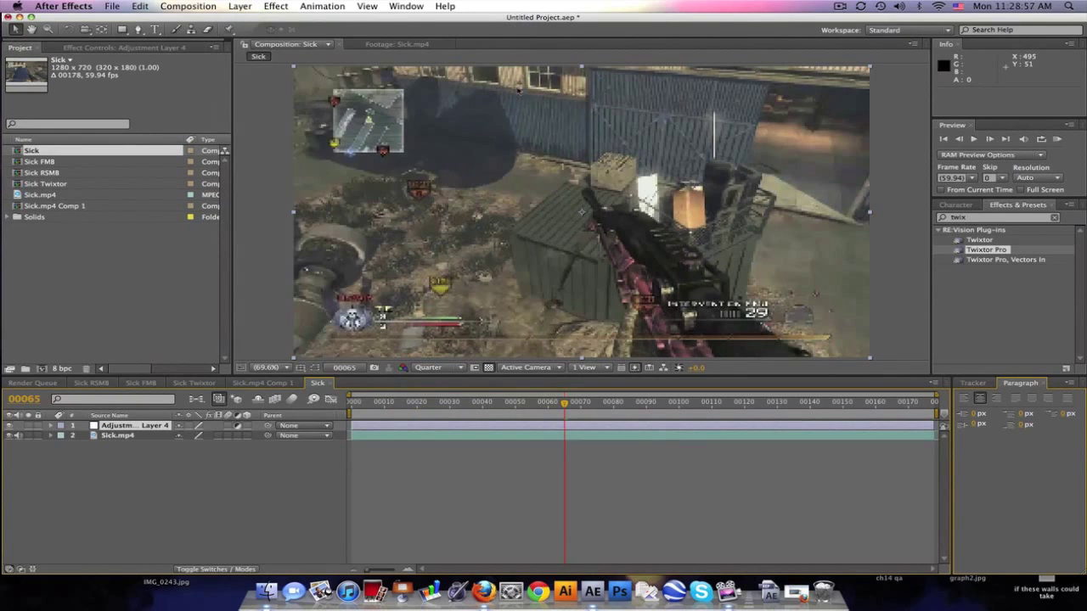
# Search 'force' and apply CC Force Motion Blur to the adjustment layer, then return to frame 00058
pyautogui.write('force mo')
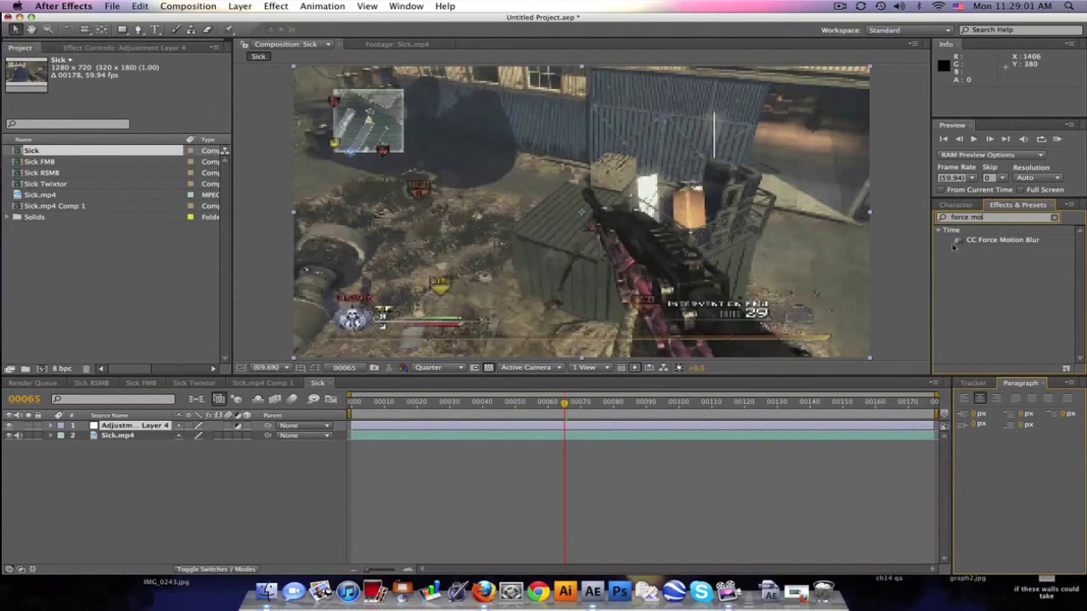
pyautogui.moveTo(1003, 247); pyautogui.dragTo(140, 429)
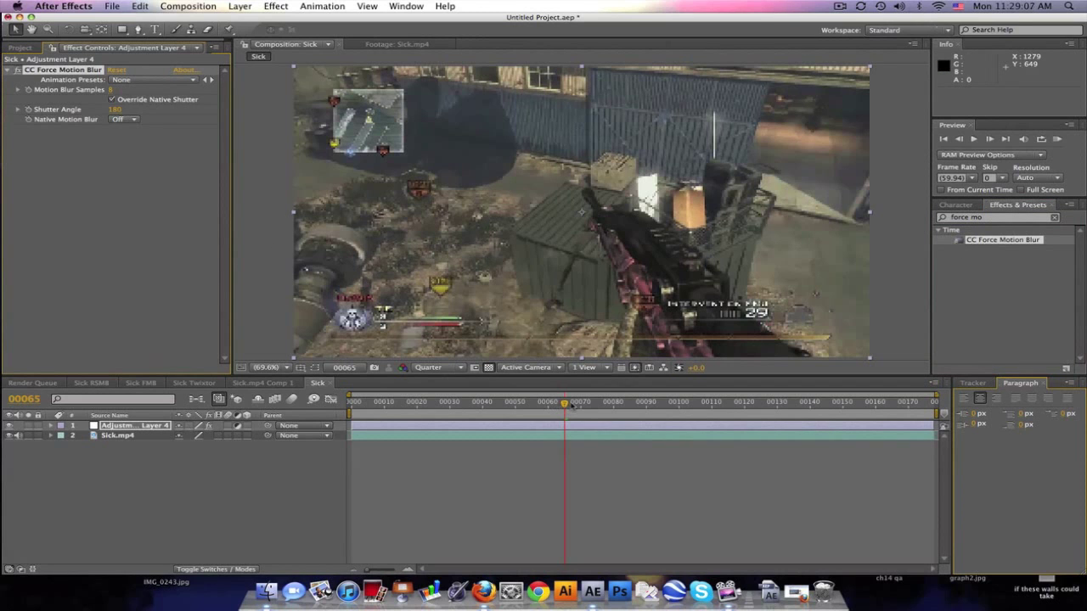
pyautogui.moveTo(565, 404); pyautogui.dragTo(529, 408)
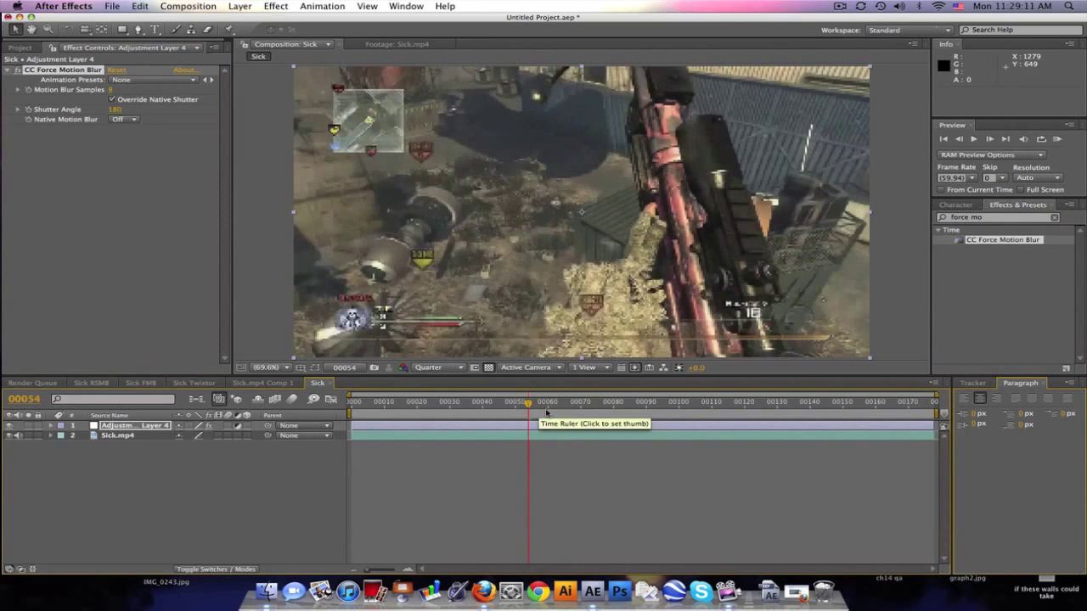
pyautogui.click(444, 367)
# Set the viewer to Full resolution and turn on frame blending for Sick.mp4 and the comp
pyautogui.click(437, 396)
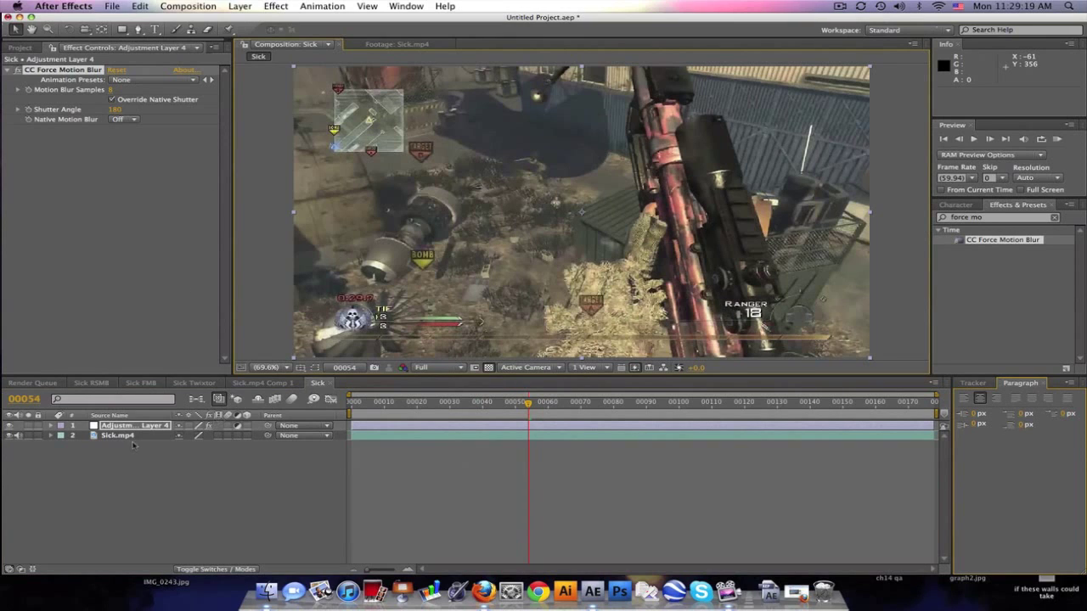
pyautogui.click(119, 435)
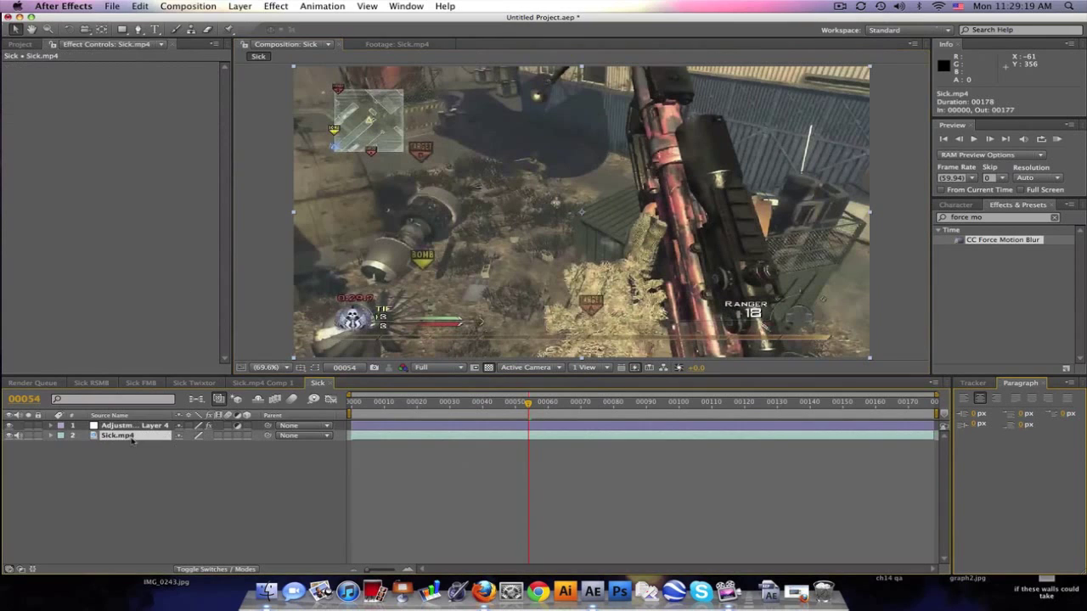
pyautogui.click(218, 437)
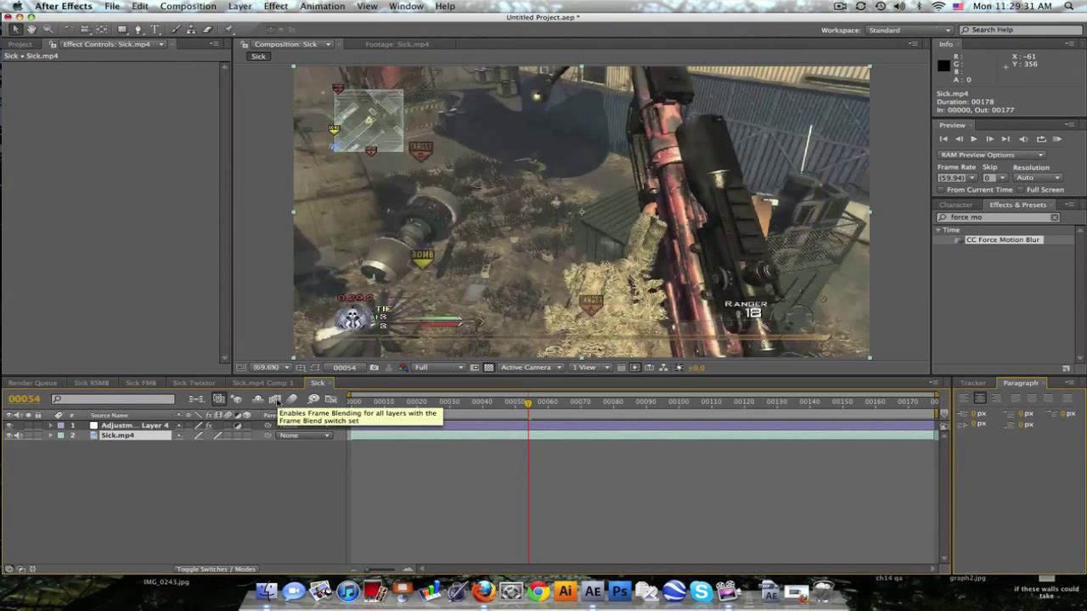
pyautogui.click(275, 400)
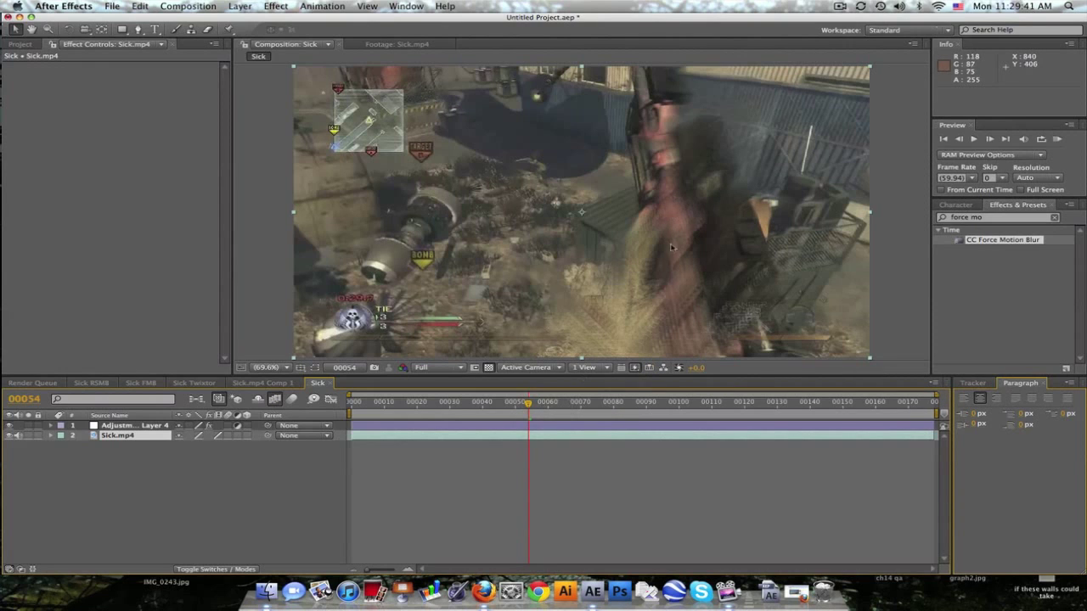
pyautogui.click(141, 425)
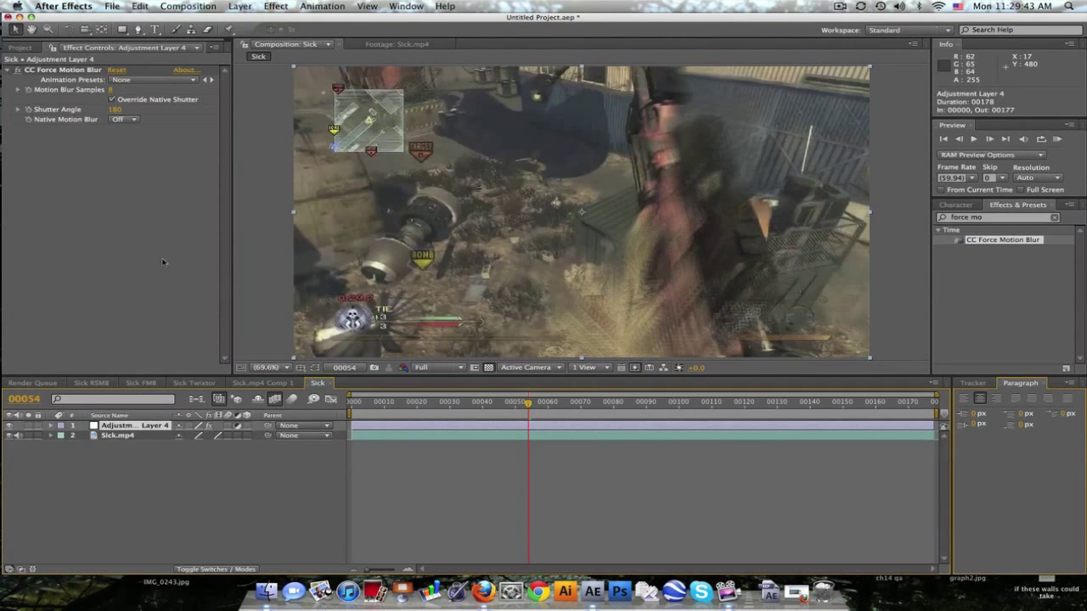
# Try CC Force Motion Blur at 2 motion blur samples, then return to 8
pyautogui.click(111, 89)
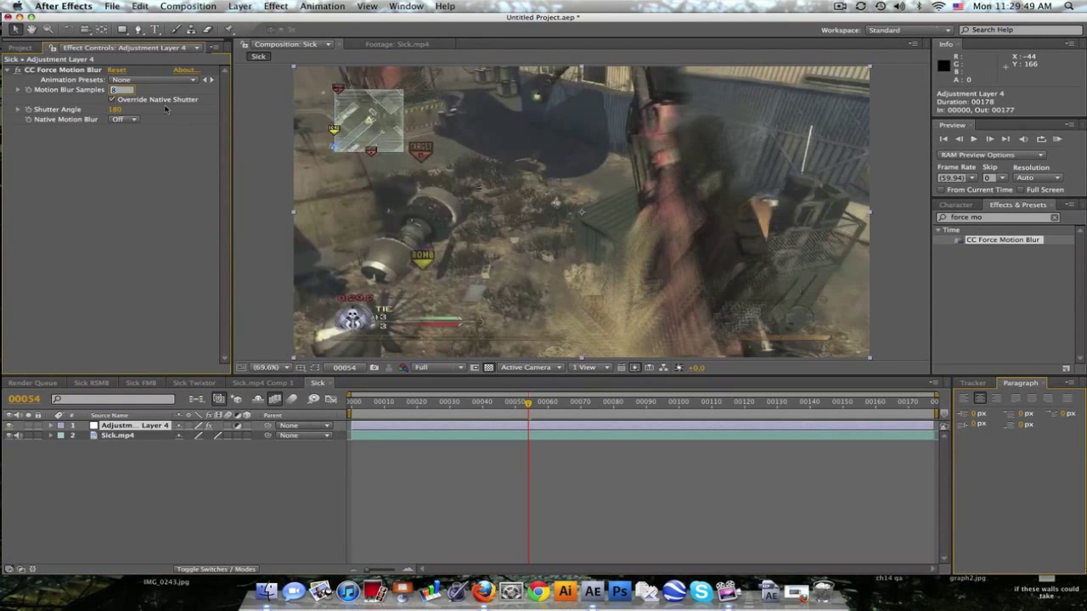
pyautogui.write('2')
pyautogui.press('Return')
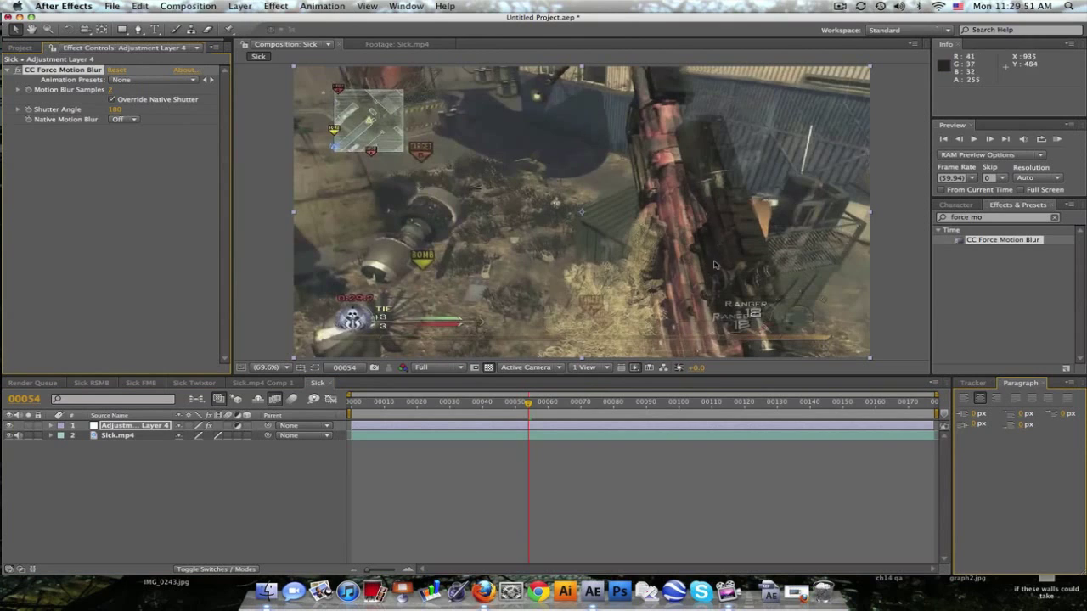
pyautogui.click(111, 89)
pyautogui.press('Return')
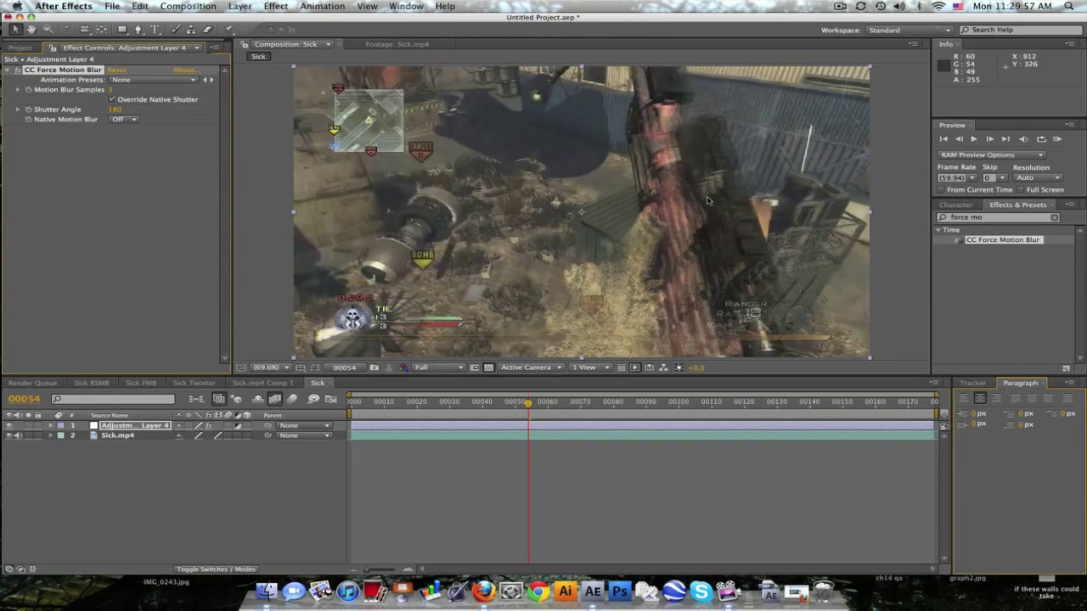
pyautogui.click(111, 90)
pyautogui.press('Return')
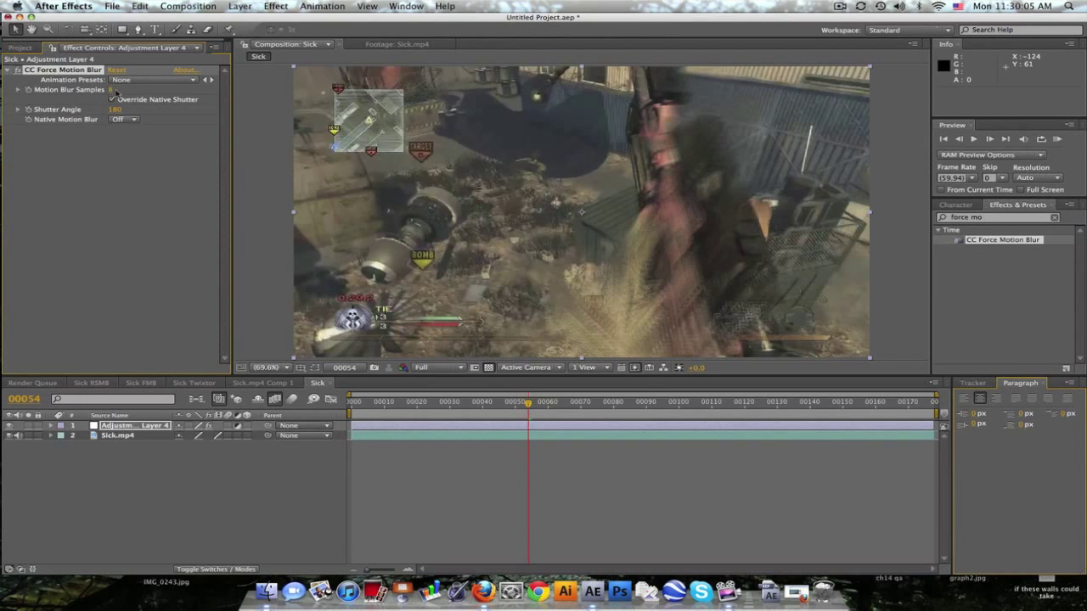
# Test a 360 shutter angle, revert it to 180, and set samples to 5
pyautogui.click(115, 111)
pyautogui.write('360')
pyautogui.press('Return')
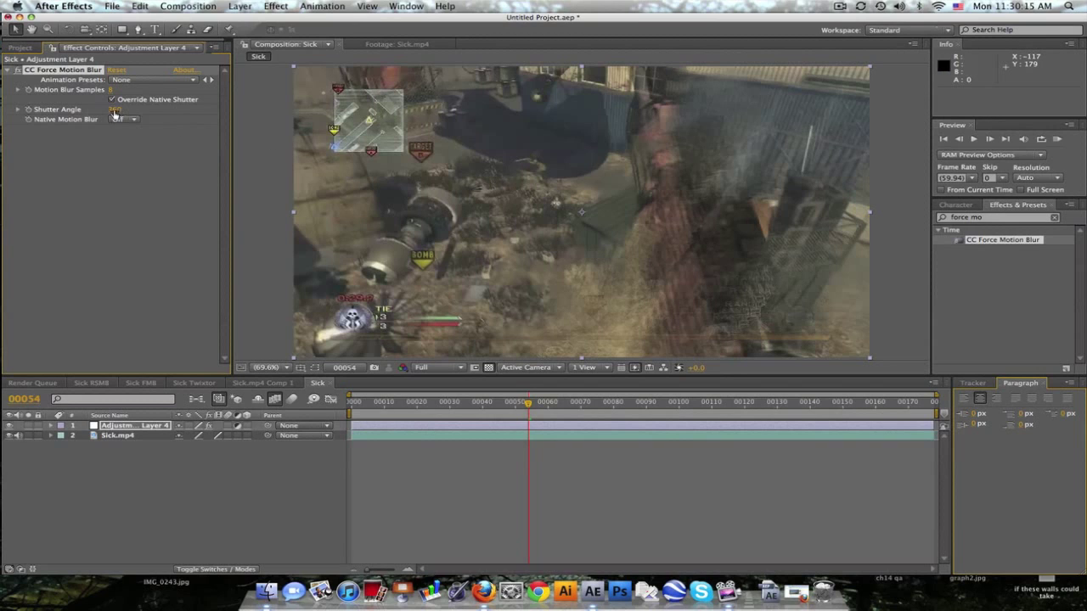
pyautogui.click(115, 111)
pyautogui.press('Return')
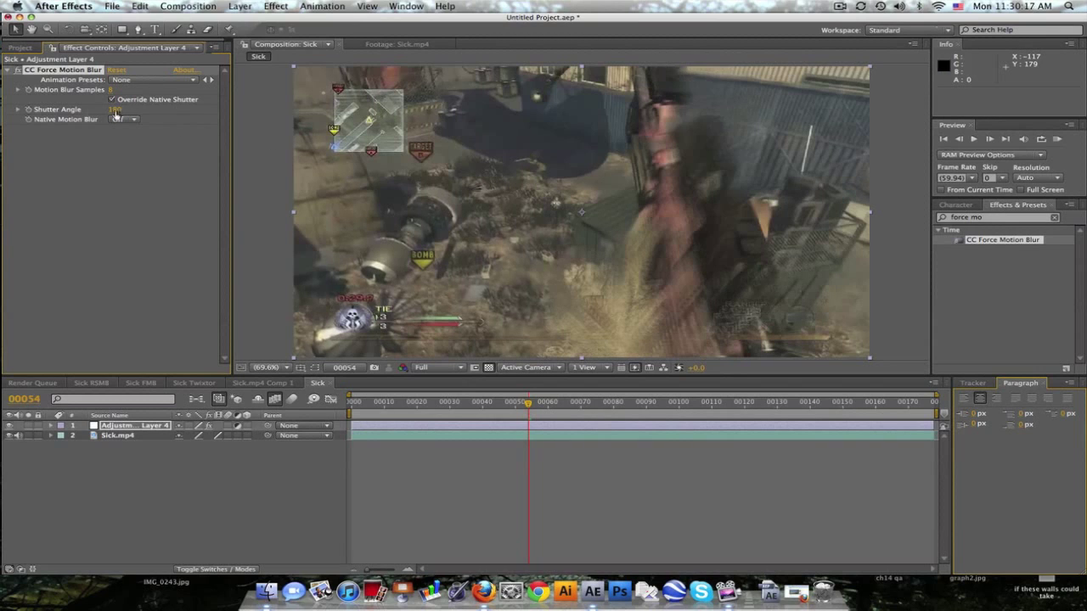
pyautogui.click(111, 90)
pyautogui.write('5')
pyautogui.press('Return')
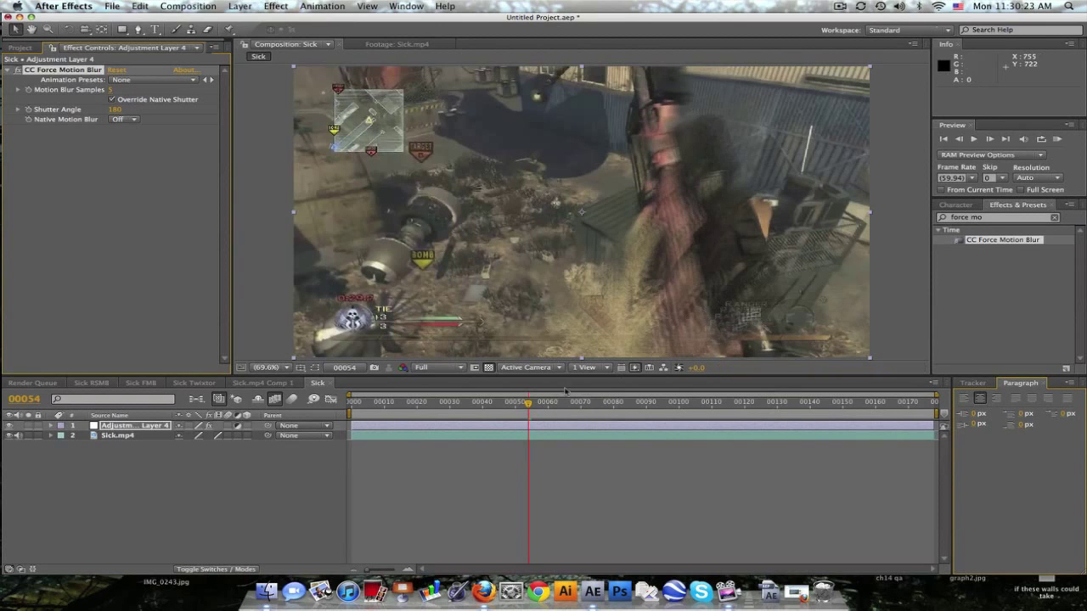
# Drop the viewer to Quarter resolution and scrub the footage to frame 00070
pyautogui.click(449, 368)
pyautogui.click(450, 431)
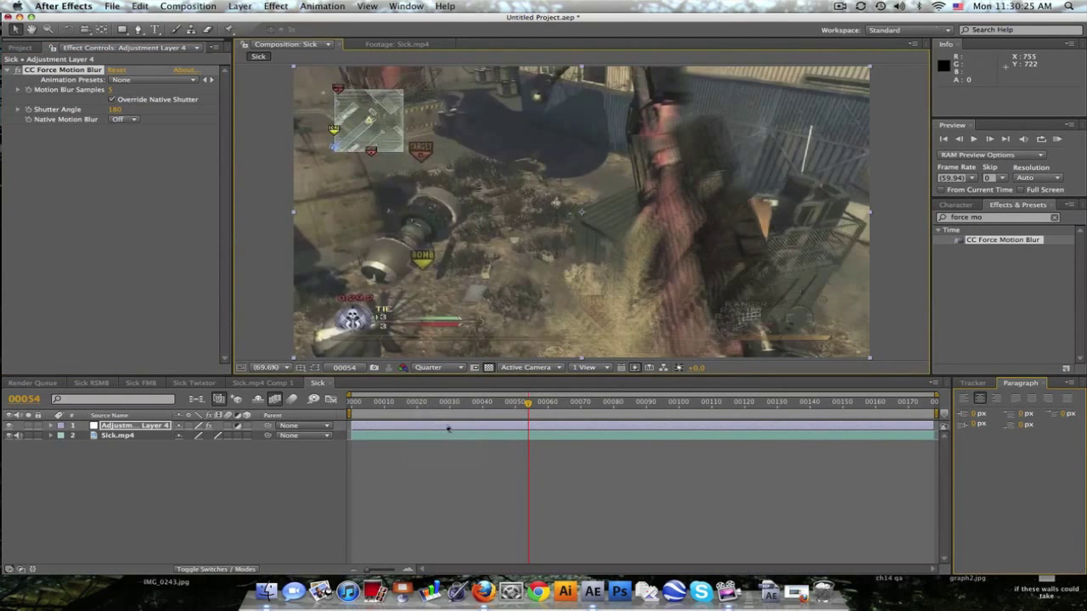
pyautogui.moveTo(472, 408); pyautogui.dragTo(514, 405)
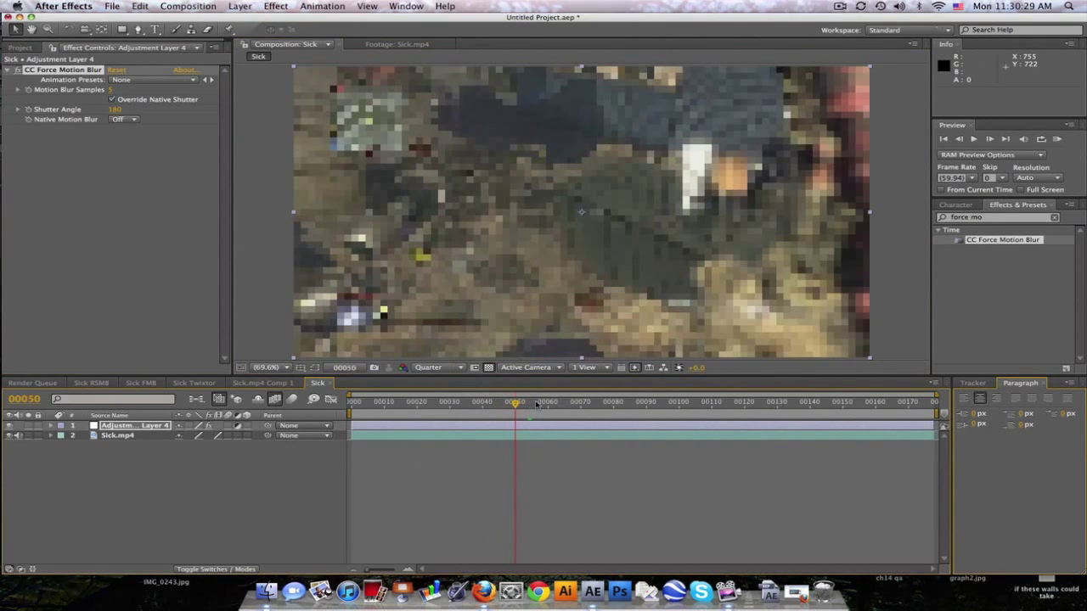
pyautogui.click(581, 404)
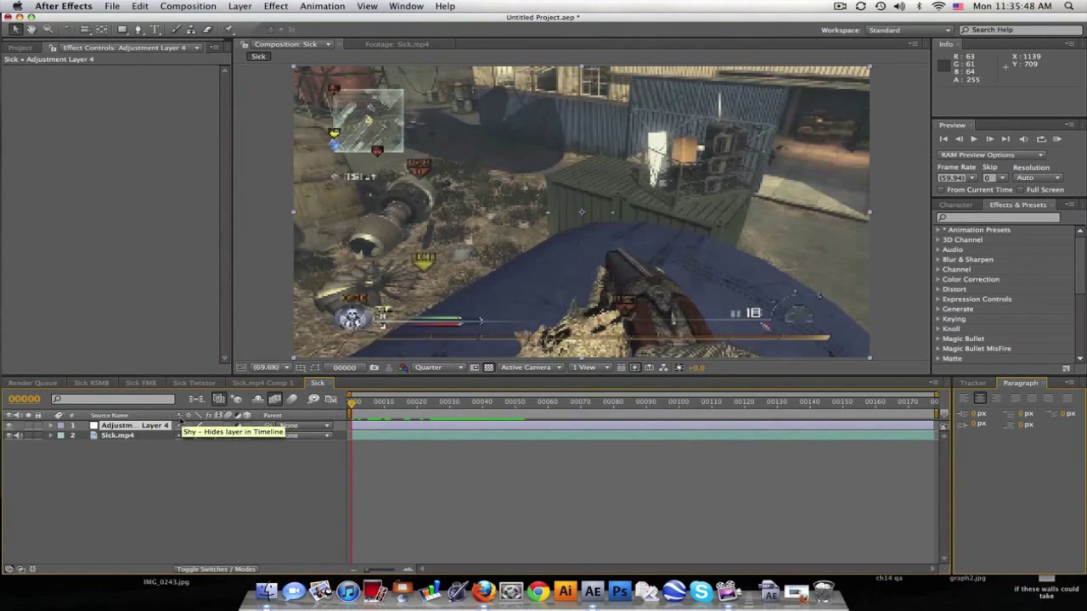
# Search 'twixt' in Effects & Presets and apply Twixtor Pro to Adjustment Layer 4
pyautogui.click(1002, 218)
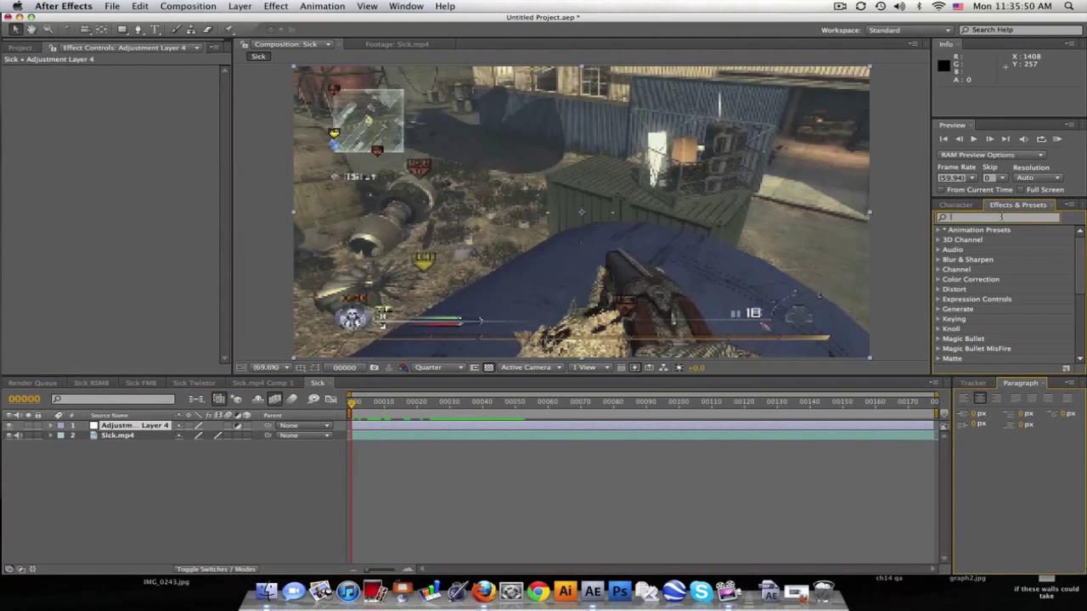
pyautogui.write('twixo')
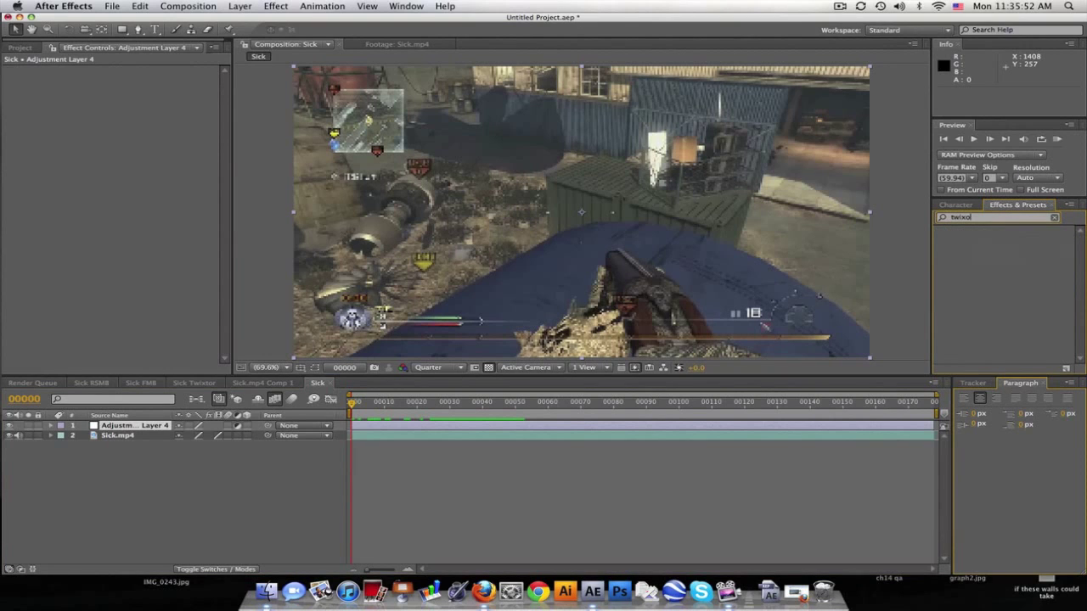
pyautogui.press('BackSpace')
pyautogui.write('t')
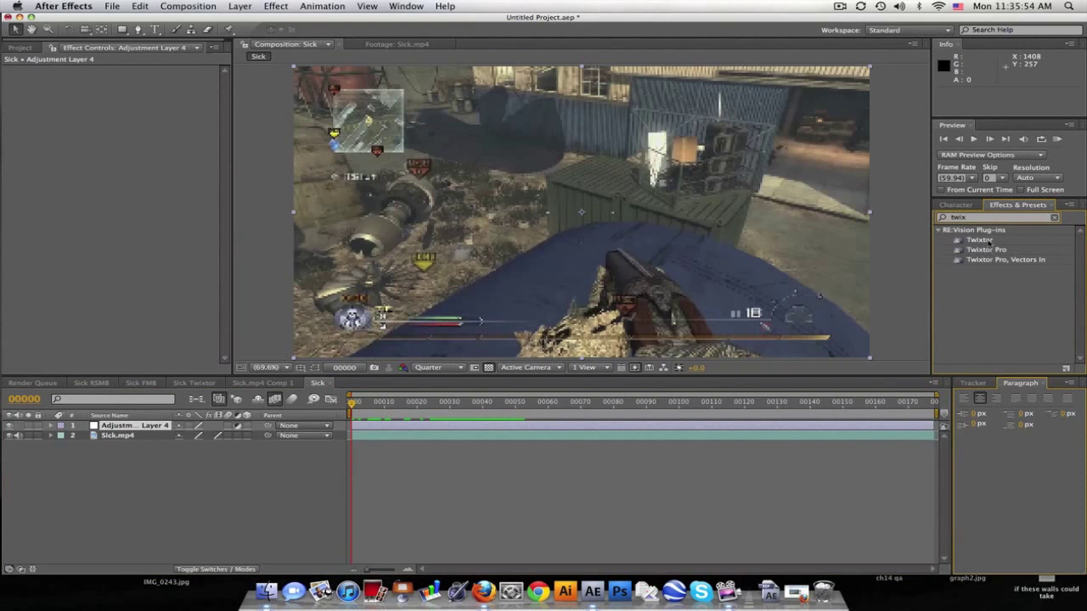
pyautogui.moveTo(985, 250); pyautogui.dragTo(129, 426)
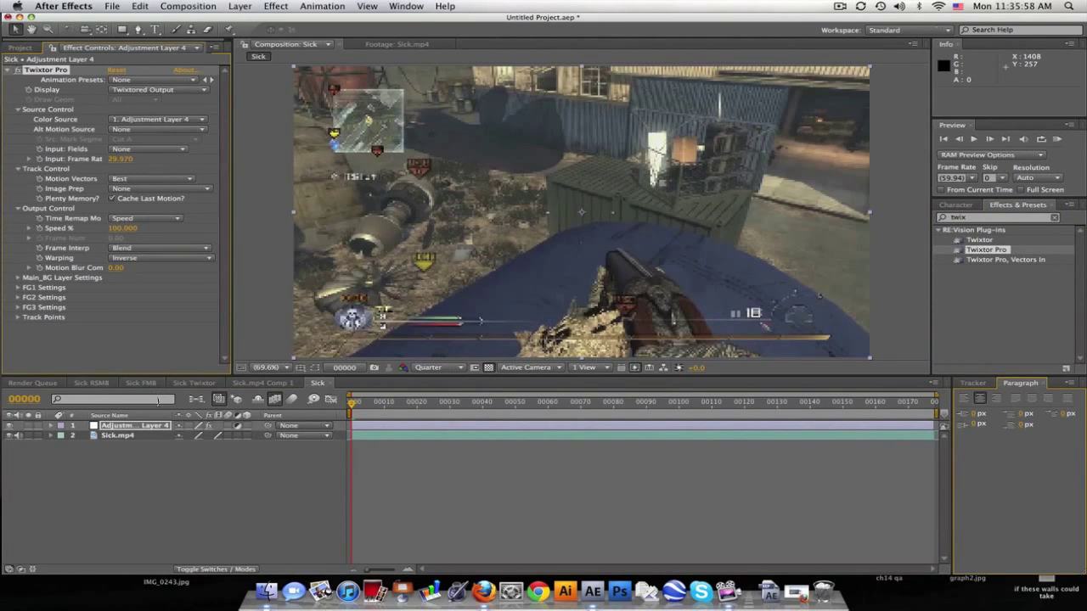
# Confirm the comp runs at 59.94 fps and set Twixtor Pro's Input Frame Rate to 59.94
pyautogui.click(174, 6)
pyautogui.click(197, 39)
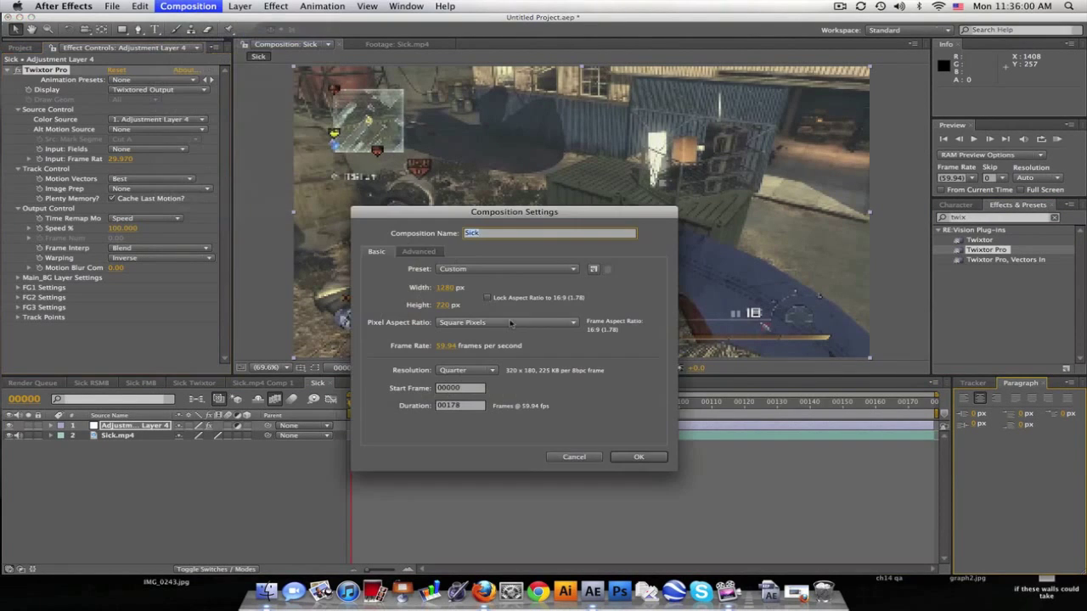
pyautogui.click(577, 457)
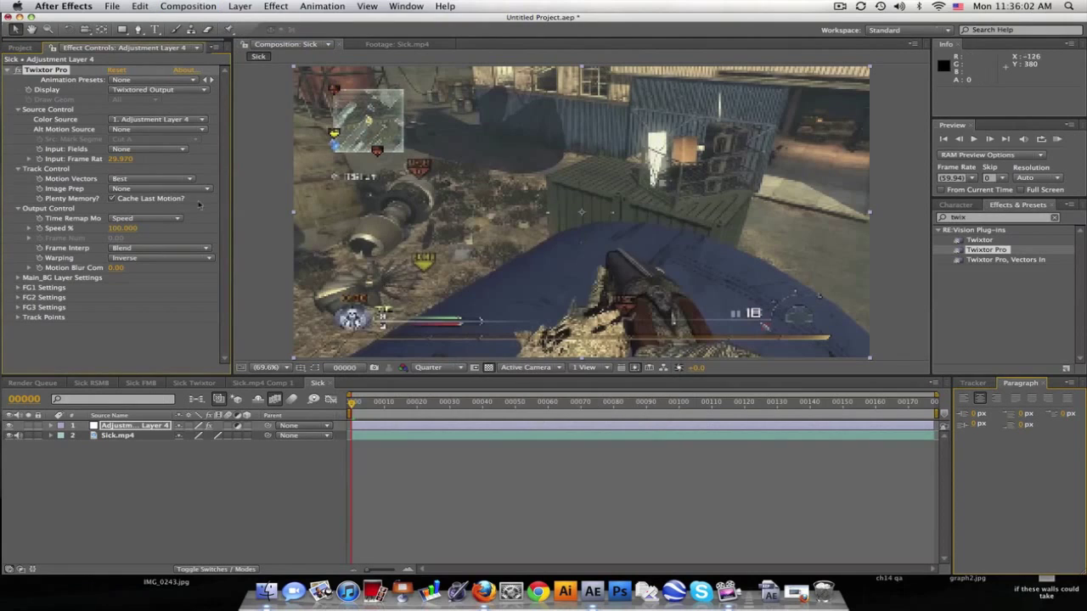
pyautogui.click(120, 159)
pyautogui.write('59.94')
pyautogui.press('Return')
pyautogui.moveTo(351, 401); pyautogui.dragTo(473, 406)
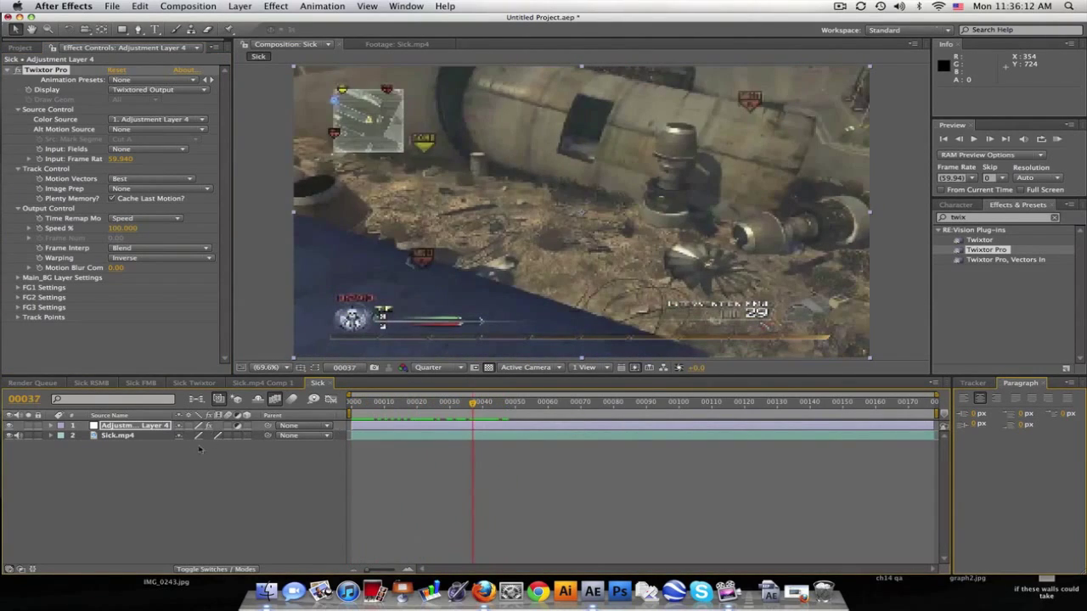
pyautogui.click(136, 435)
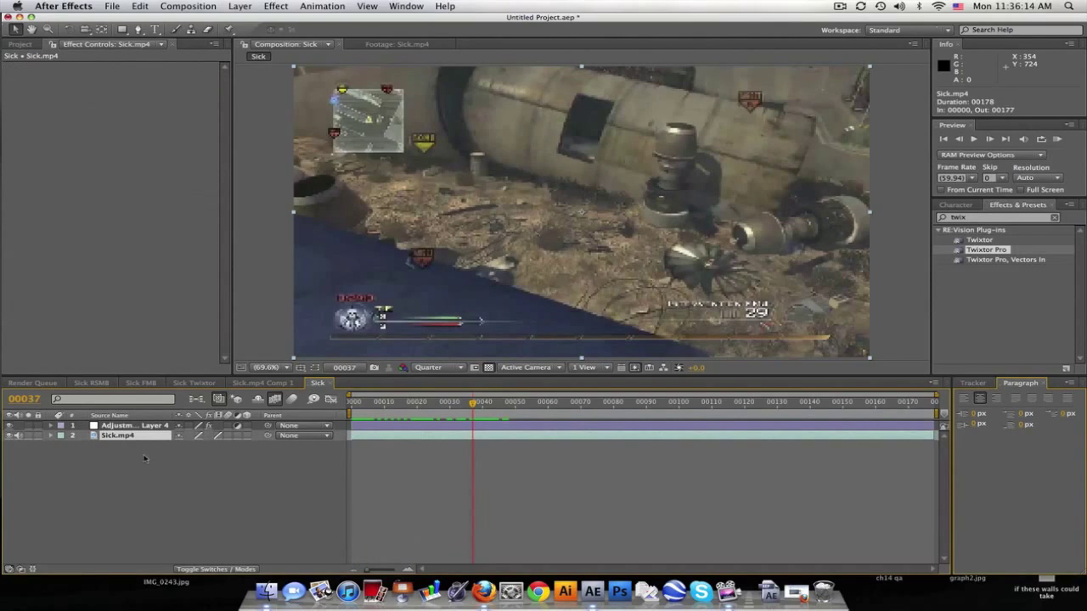
# Pre-compose Sick.mp4 into Sick.mp4 Comp 3 with all attributes moved, and open it
pyautogui.click(240, 6)
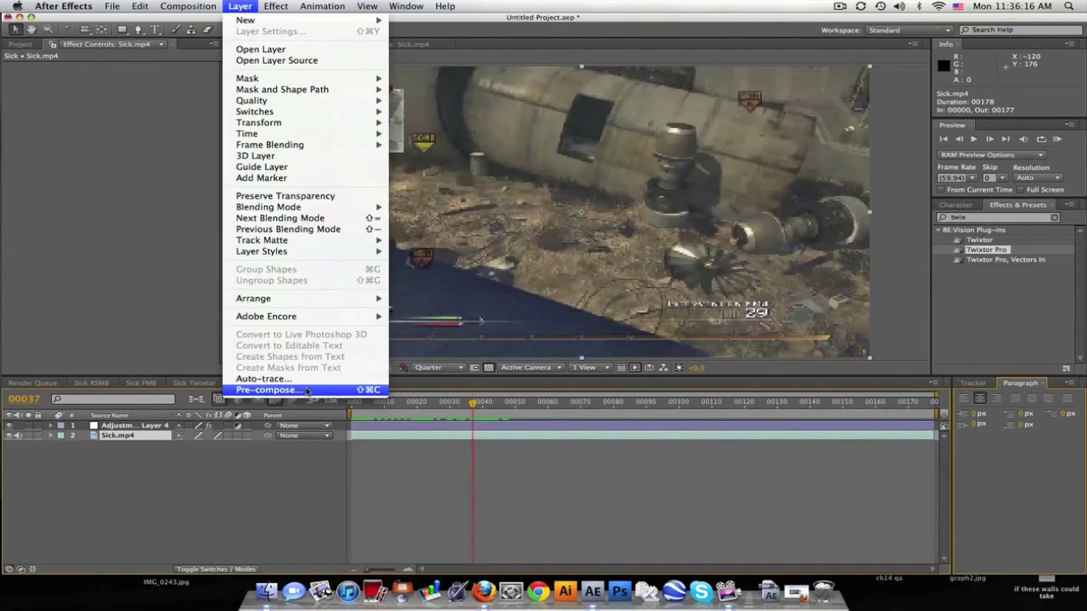
pyautogui.click(307, 391)
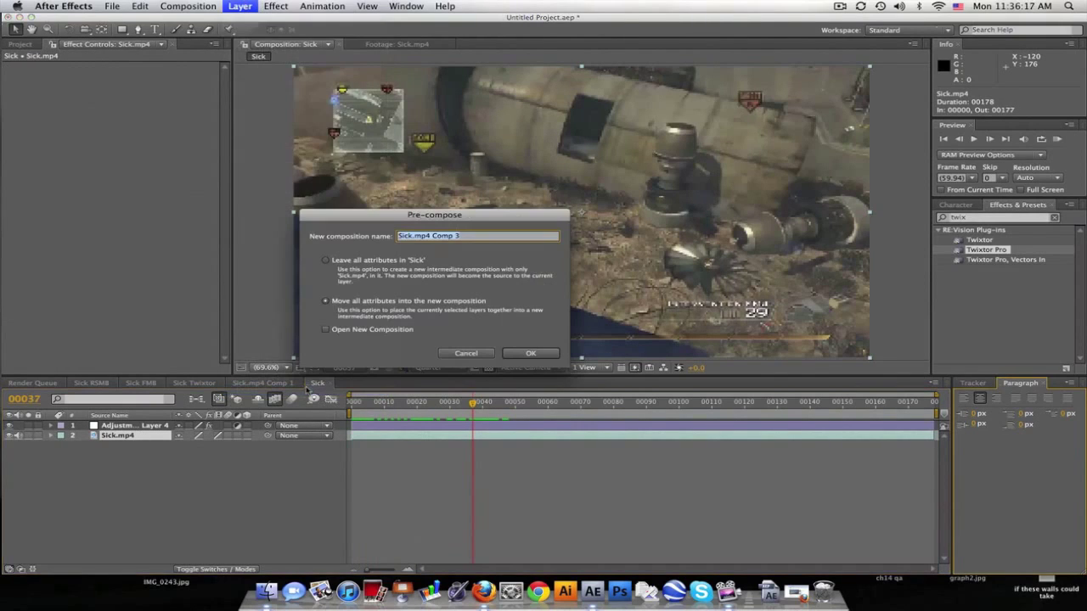
pyautogui.click(530, 351)
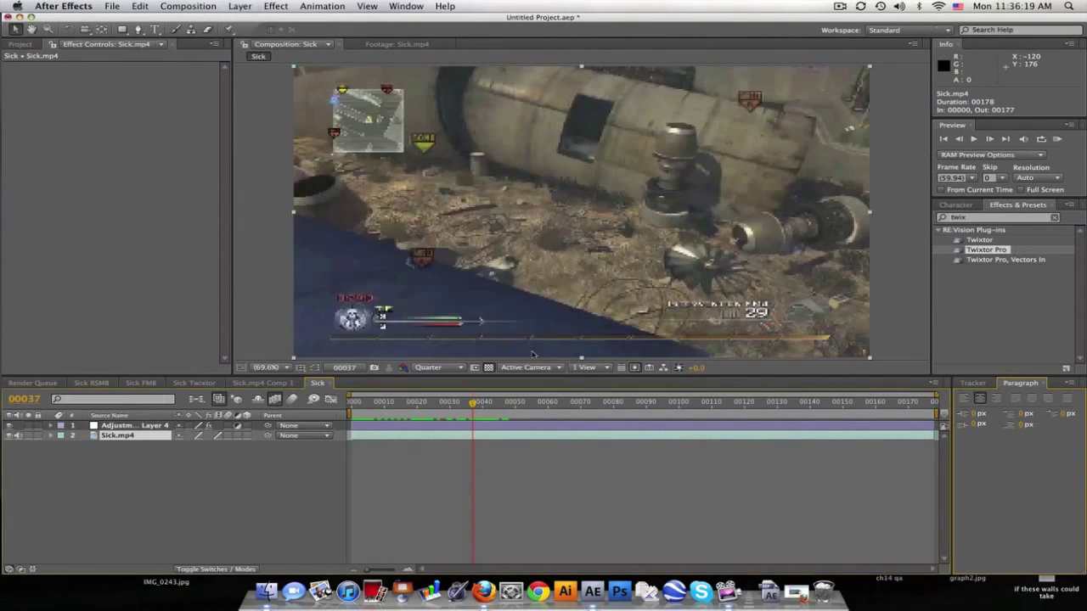
pyautogui.doubleClick(133, 436)
pyautogui.moveTo(416, 402); pyautogui.dragTo(350, 401)
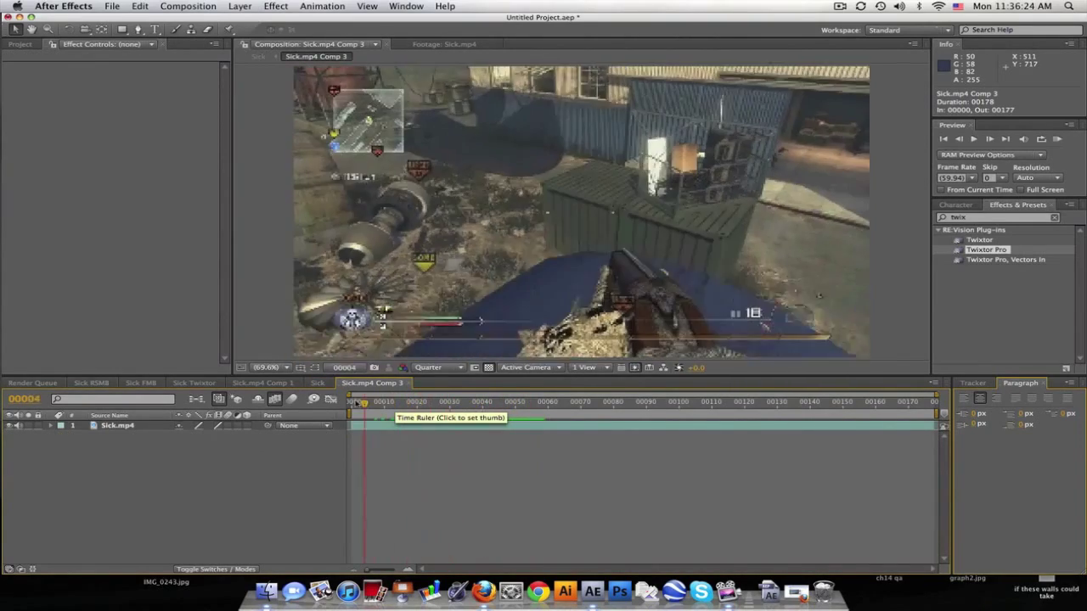
pyautogui.click(212, 5)
# Set Sick.mp4 Comp 3's frame rate to 29.97 in Composition Settings
pyautogui.click(213, 37)
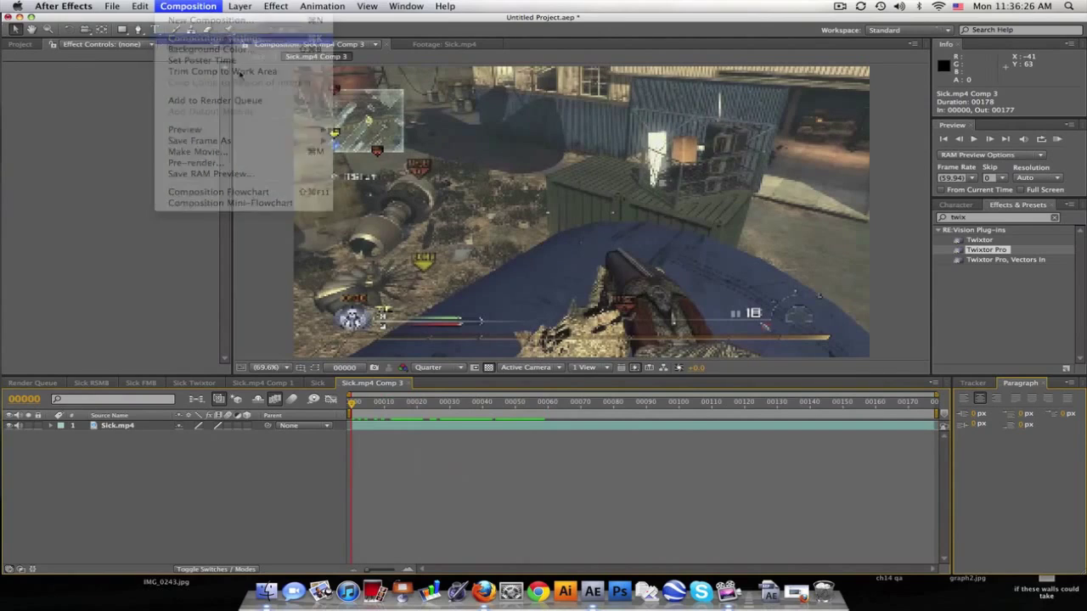
pyautogui.click(448, 345)
pyautogui.write('29')
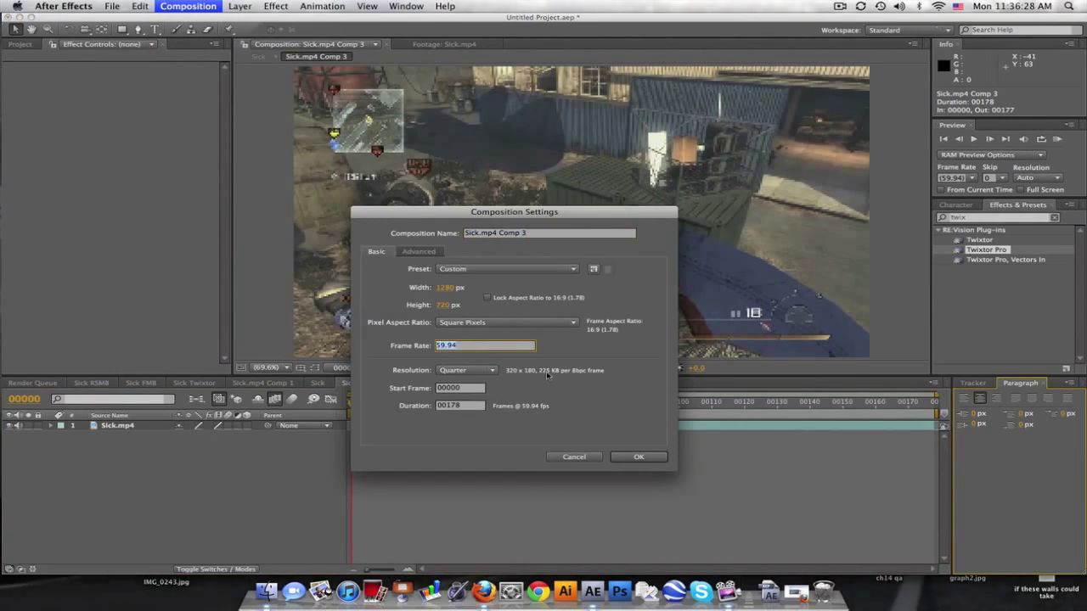
pyautogui.write('.97')
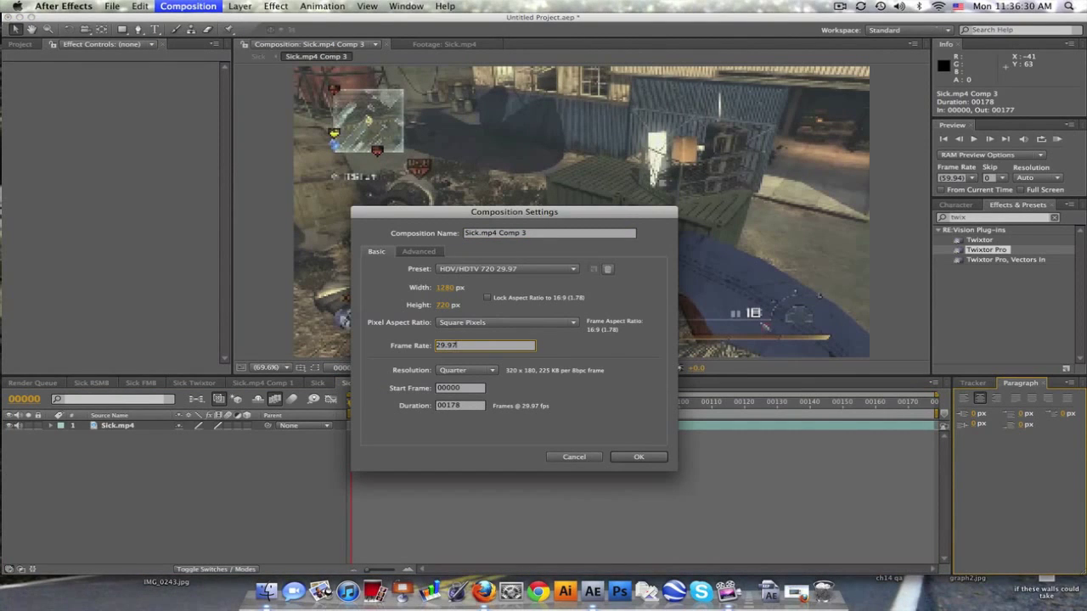
pyautogui.press('Return')
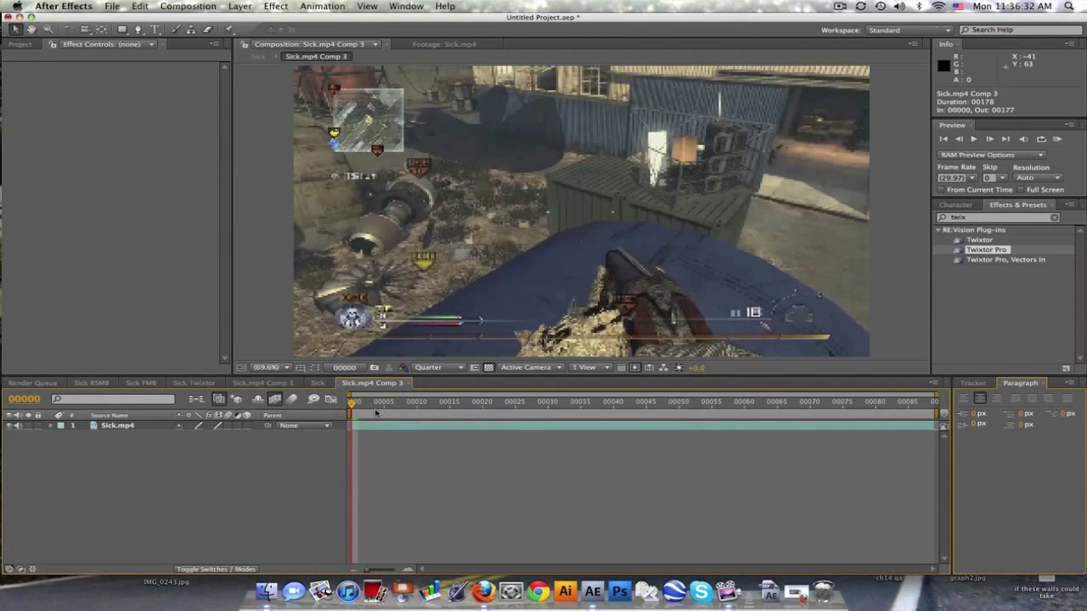
# Duplicate the Sick.mp4 layer with the playhead at frame 00004
pyautogui.moveTo(357, 406); pyautogui.dragTo(380, 408)
pyautogui.click(153, 429)
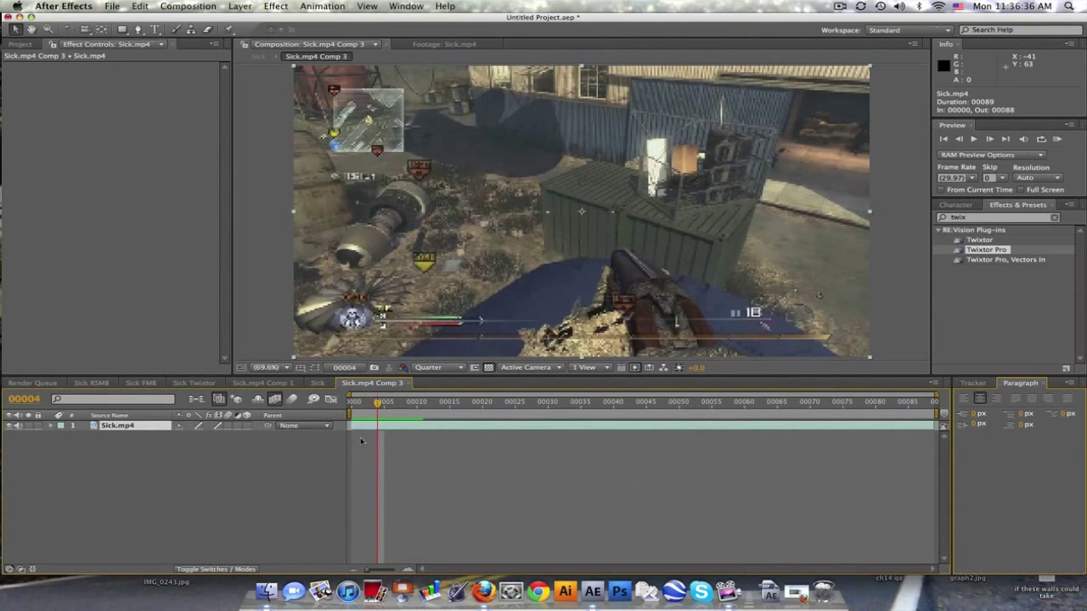
pyautogui.press('super+d')
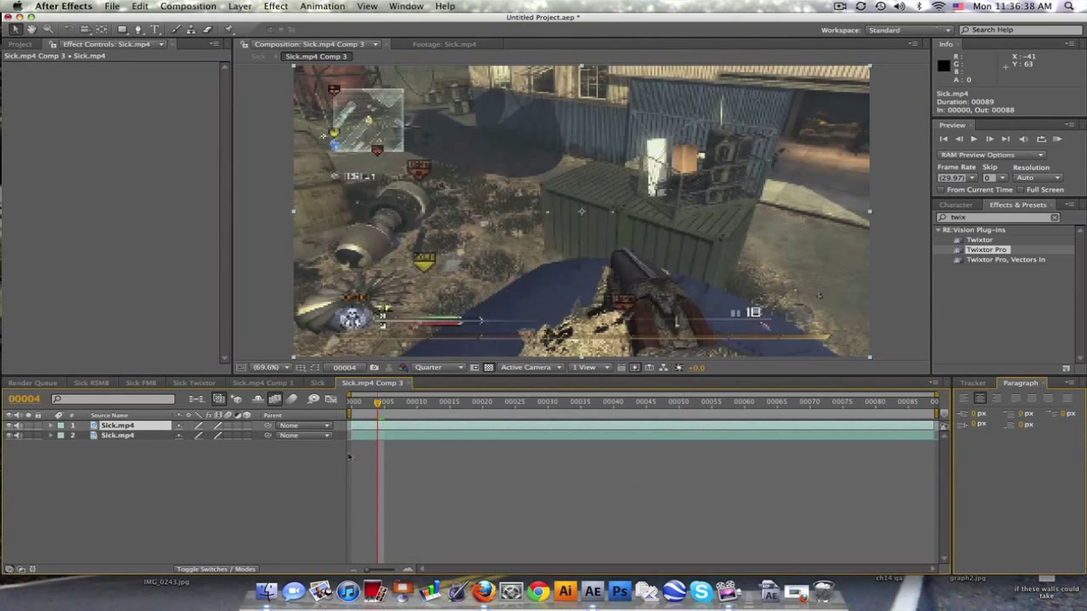
# Change the comp's duration from 00089 to 00178 frames and confirm
pyautogui.click(189, 6)
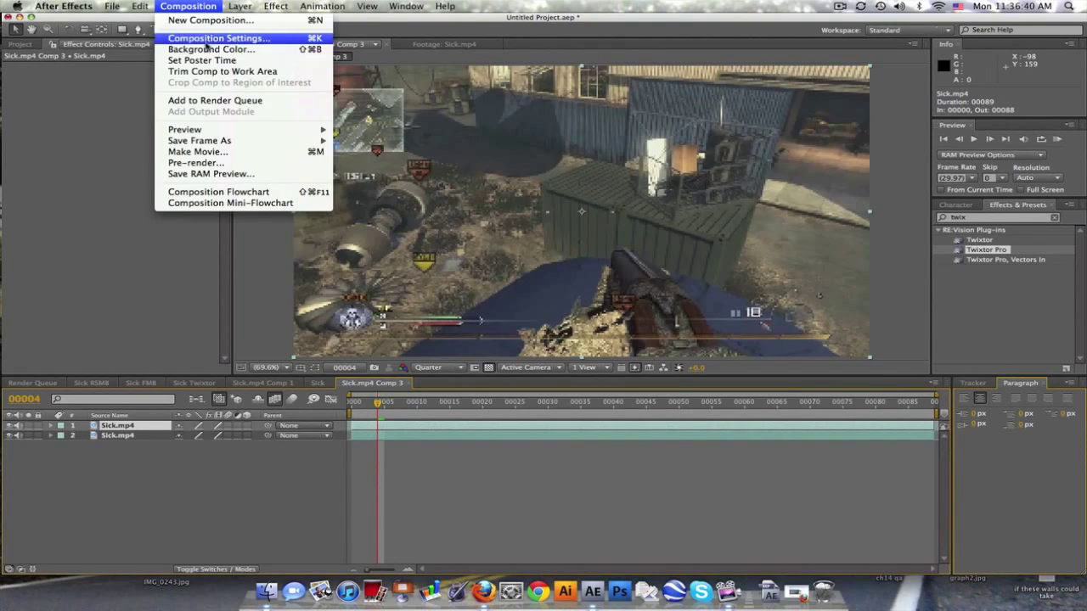
pyautogui.click(212, 36)
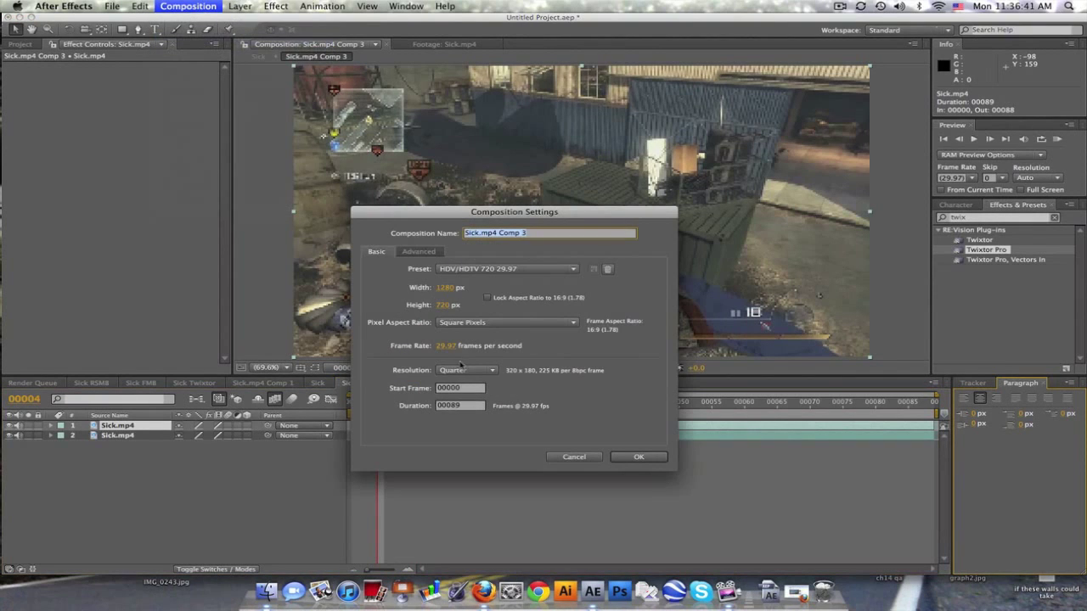
pyautogui.doubleClick(472, 405)
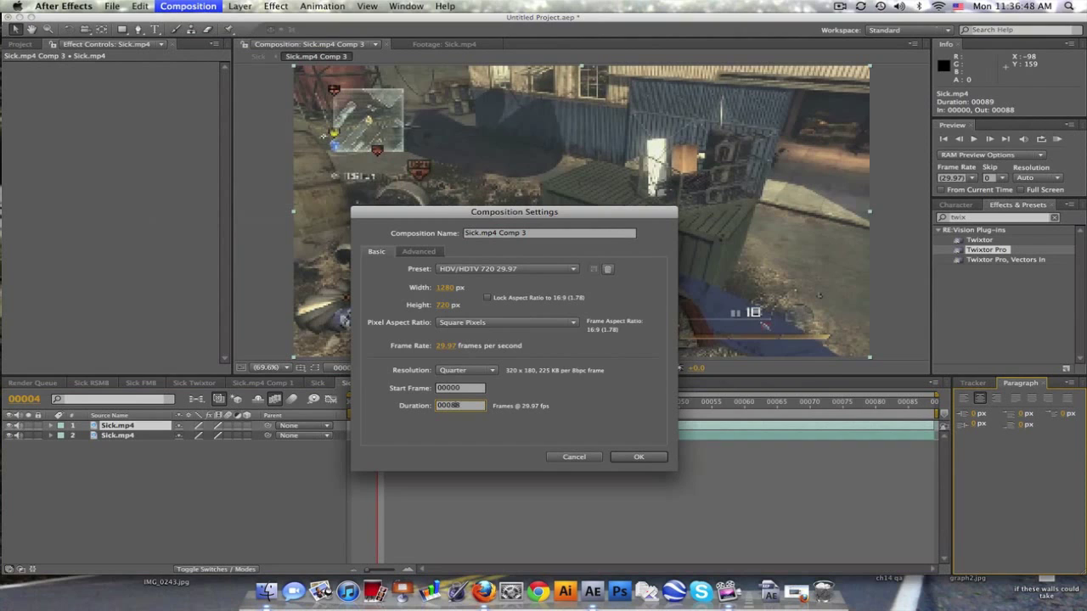
pyautogui.click(635, 456)
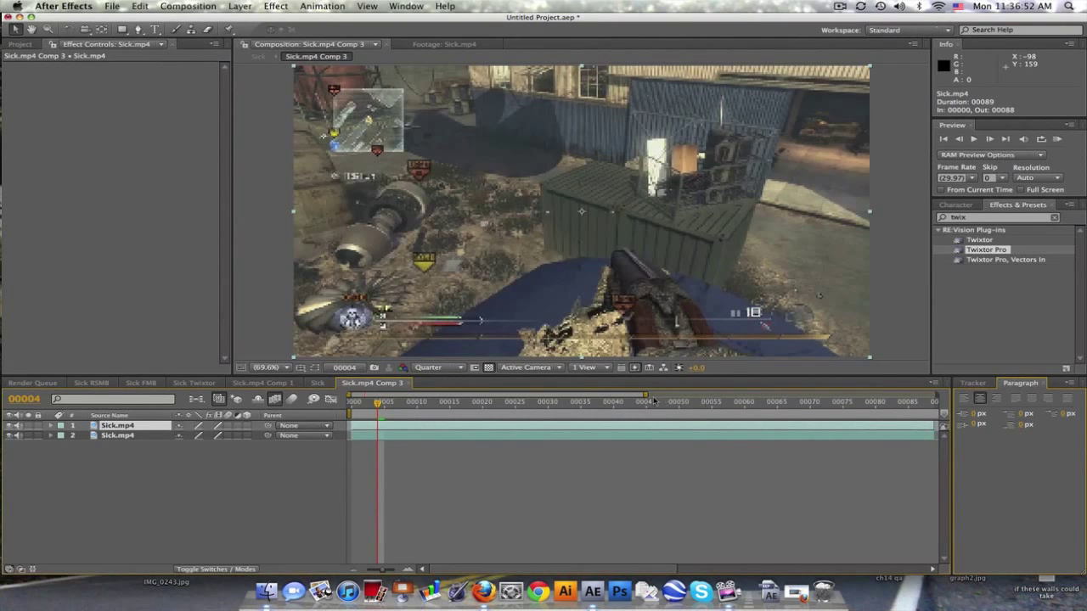
# Time-stretch the top Sick.mp4 layer to 200% with the timeline zoomed out to all 178 frames
pyautogui.moveTo(645, 395); pyautogui.dragTo(934, 395)
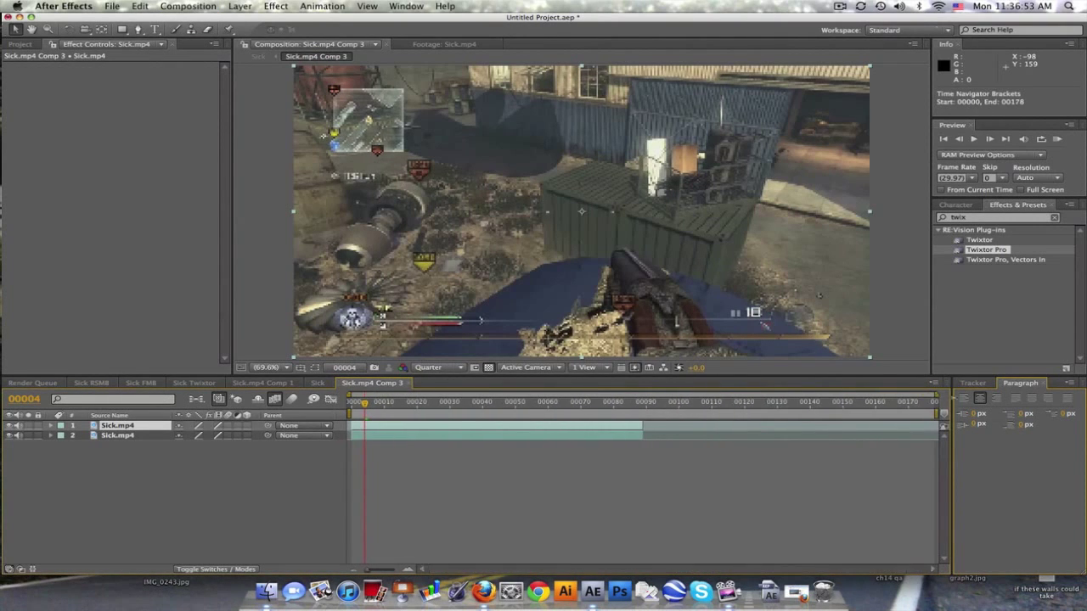
pyautogui.click(165, 436)
pyautogui.click(163, 427)
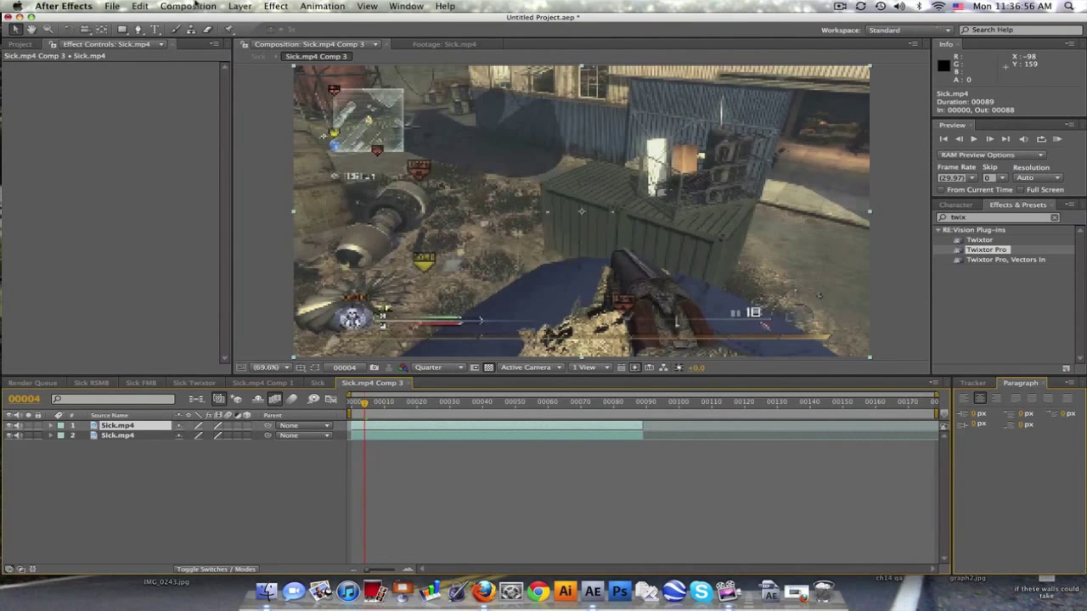
pyautogui.click(235, 6)
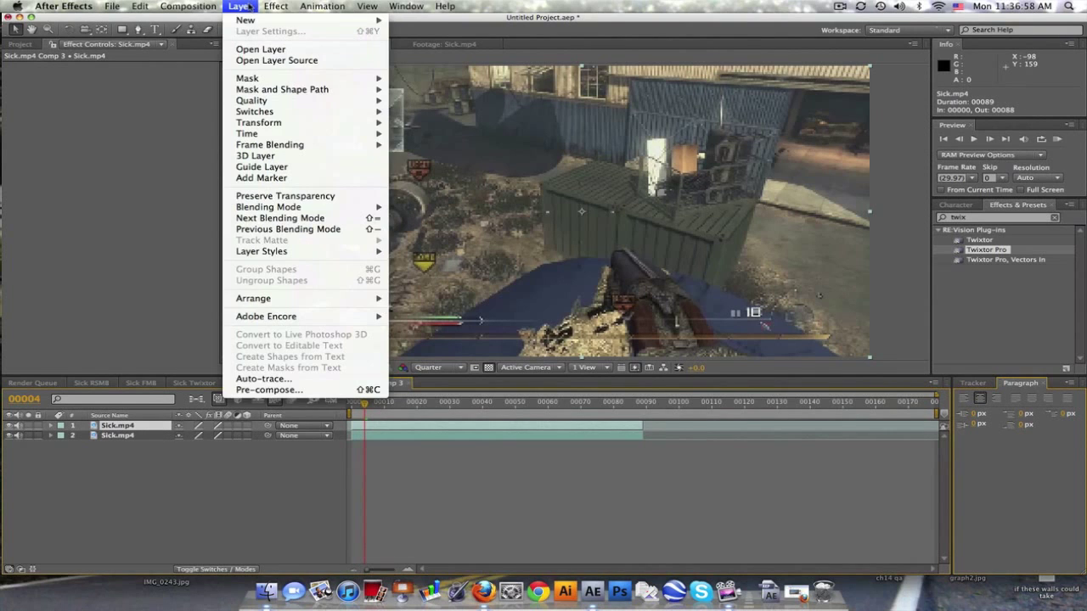
pyautogui.moveTo(323, 133)
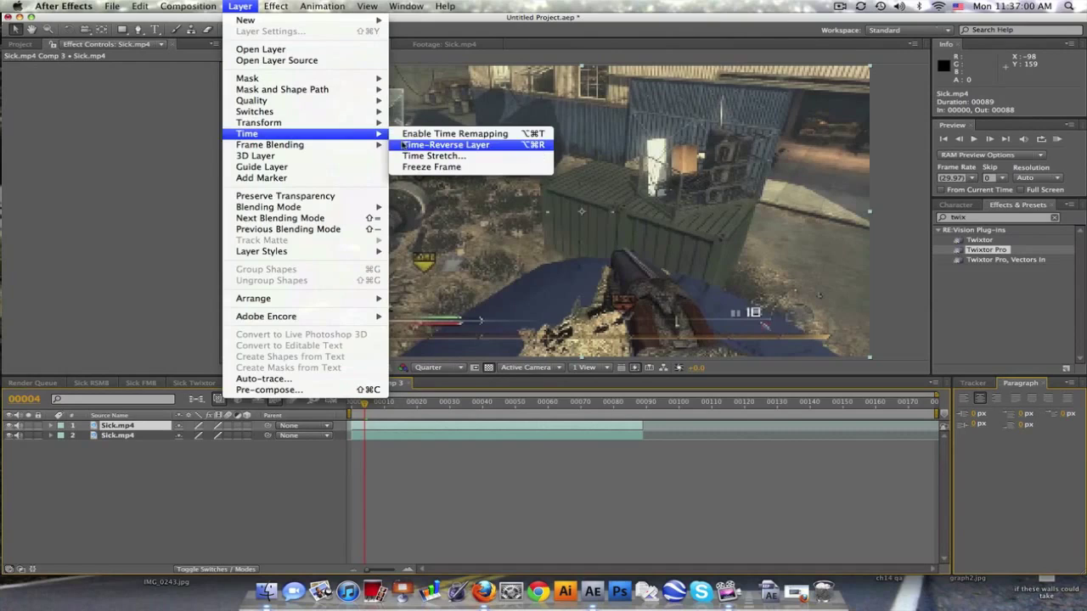
pyautogui.click(433, 155)
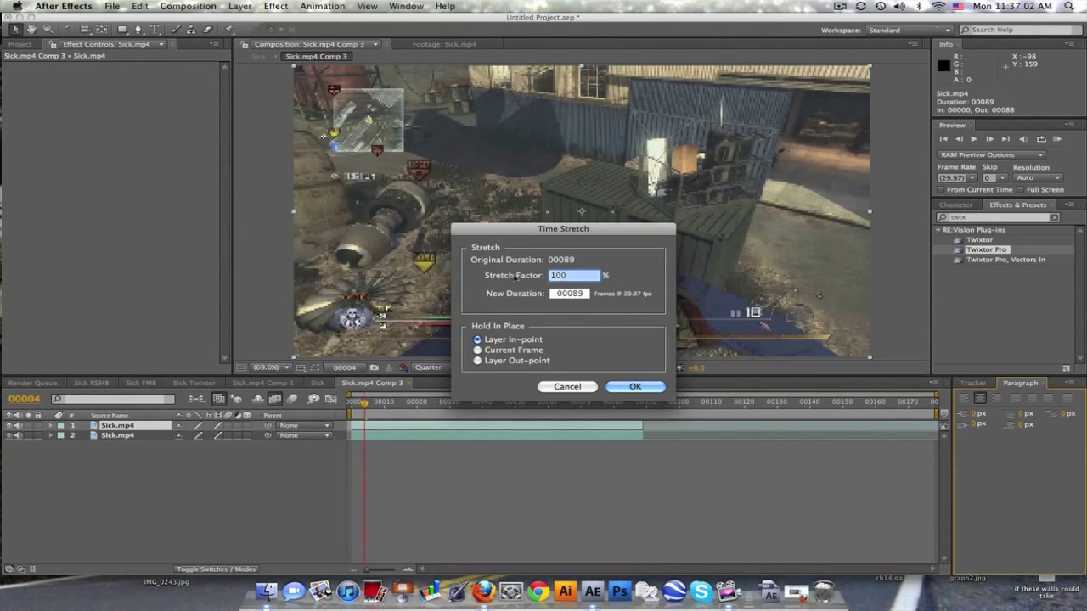
pyautogui.write('200')
pyautogui.press('Return')
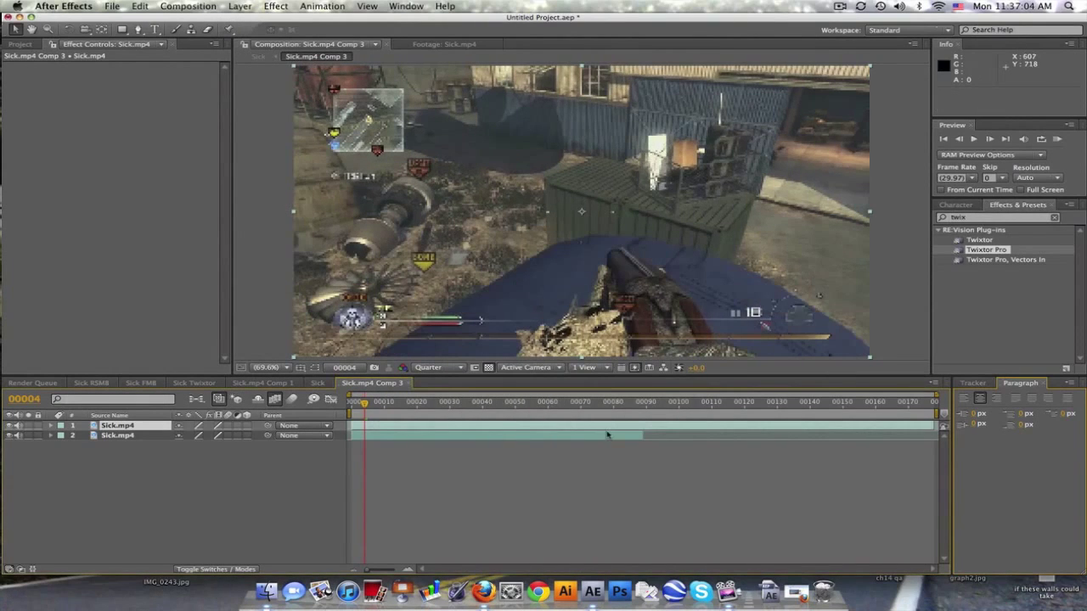
# Hide the bottom Sick.mp4 layer and scrub the stretched footage from the start to frame 58
pyautogui.moveTo(372, 405); pyautogui.dragTo(508, 406)
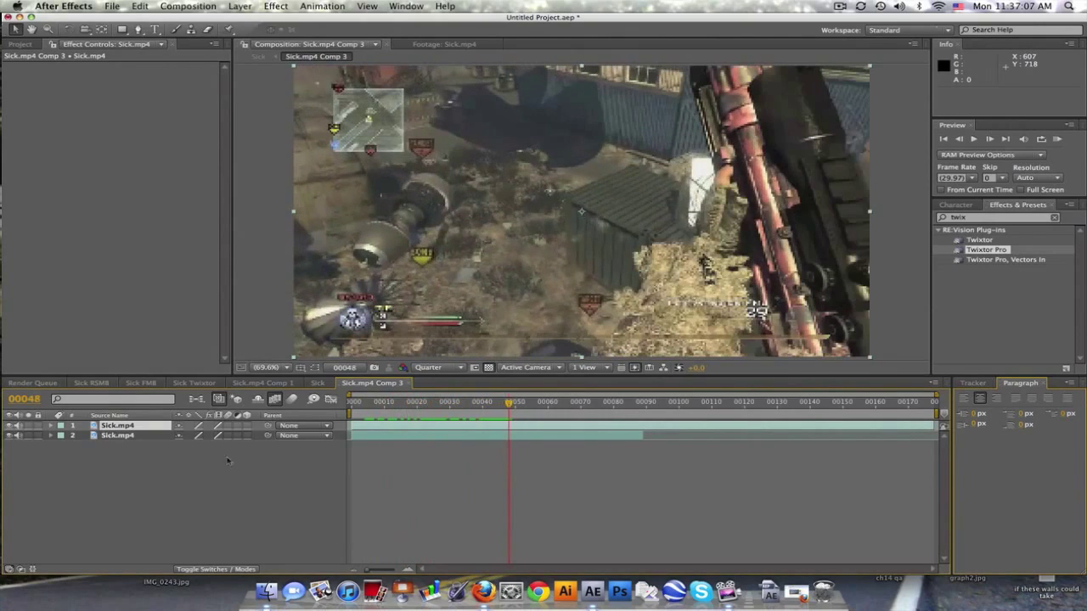
pyautogui.click(8, 437)
pyautogui.click(368, 402)
pyautogui.moveTo(369, 402); pyautogui.dragTo(818, 400)
# In the Sick comp, set the adjustment layer's Twixtor Pro Speed % to 200
pyautogui.click(317, 383)
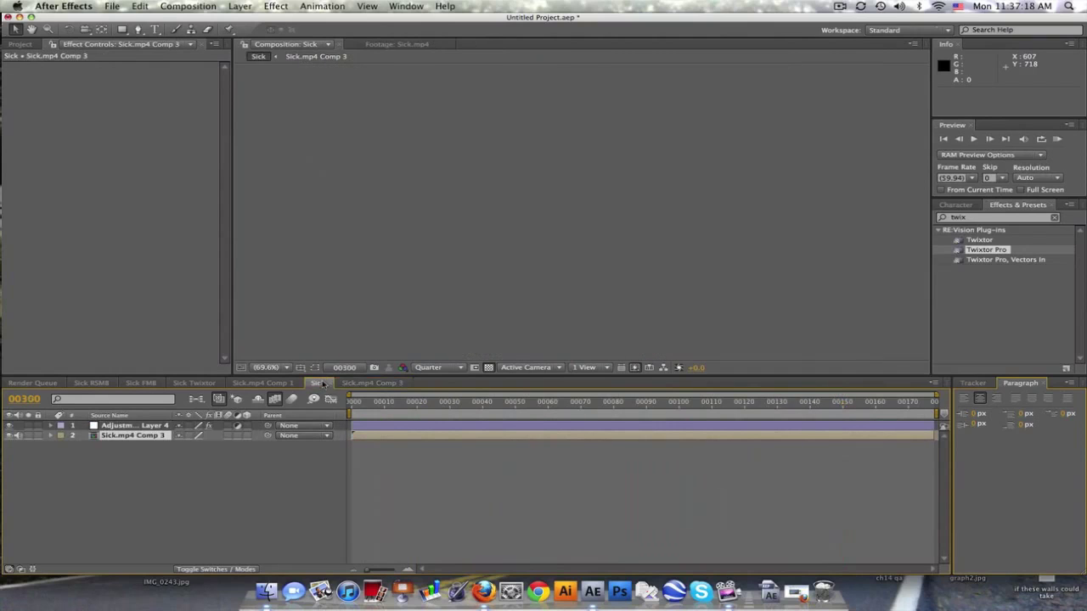
pyautogui.moveTo(441, 402); pyautogui.dragTo(570, 402)
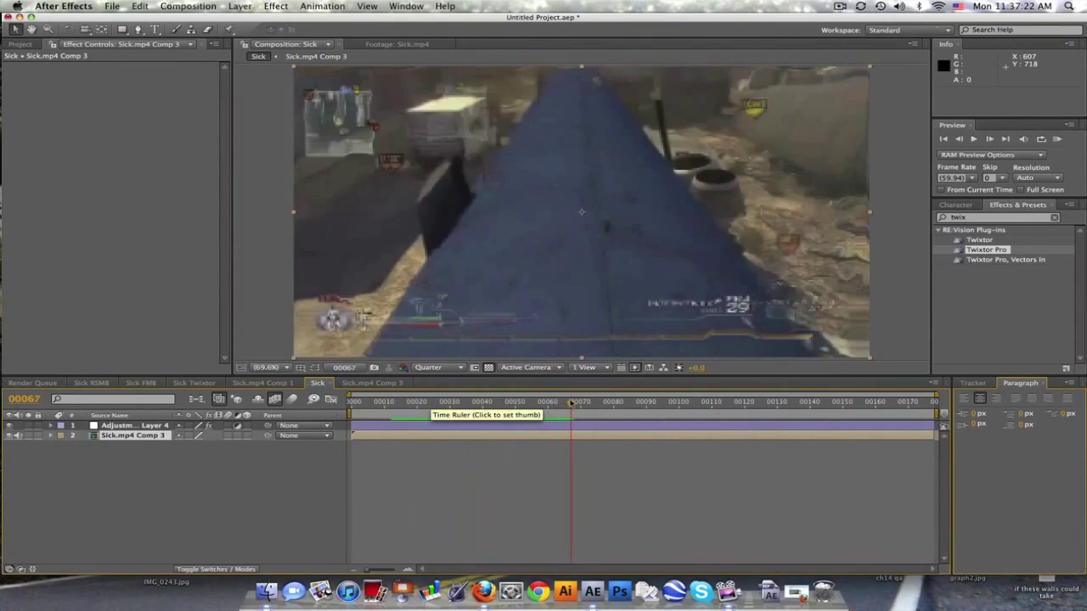
pyautogui.click(372, 383)
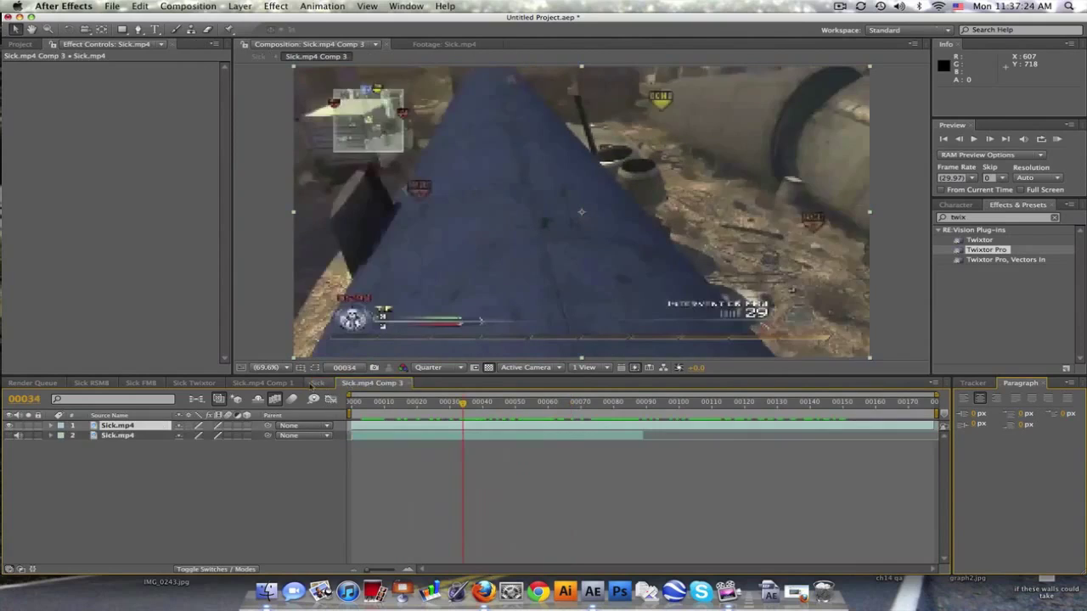
pyautogui.click(317, 383)
pyautogui.click(134, 426)
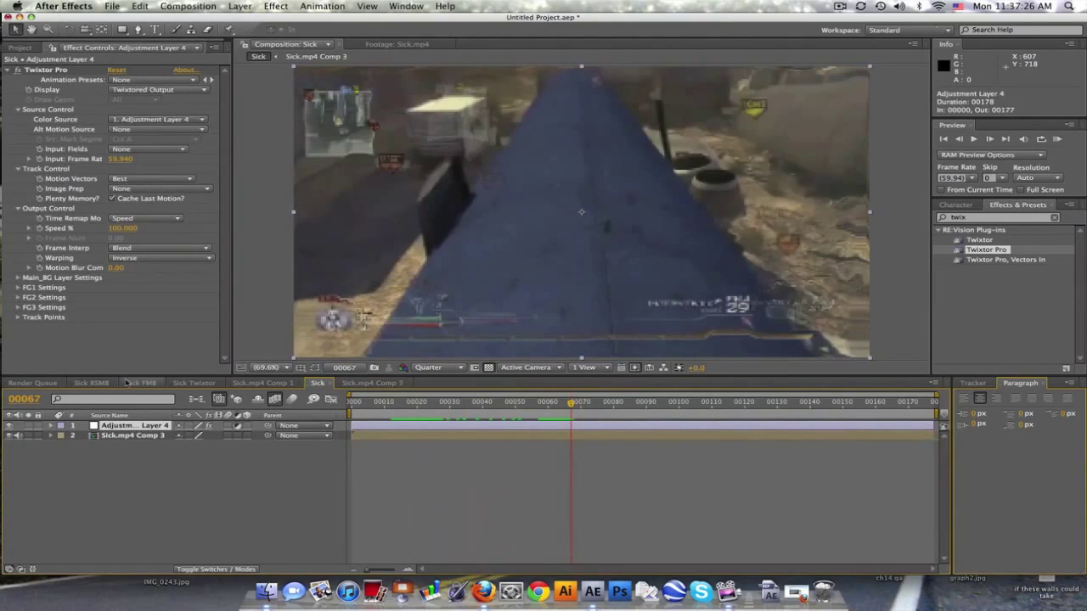
pyautogui.click(145, 230)
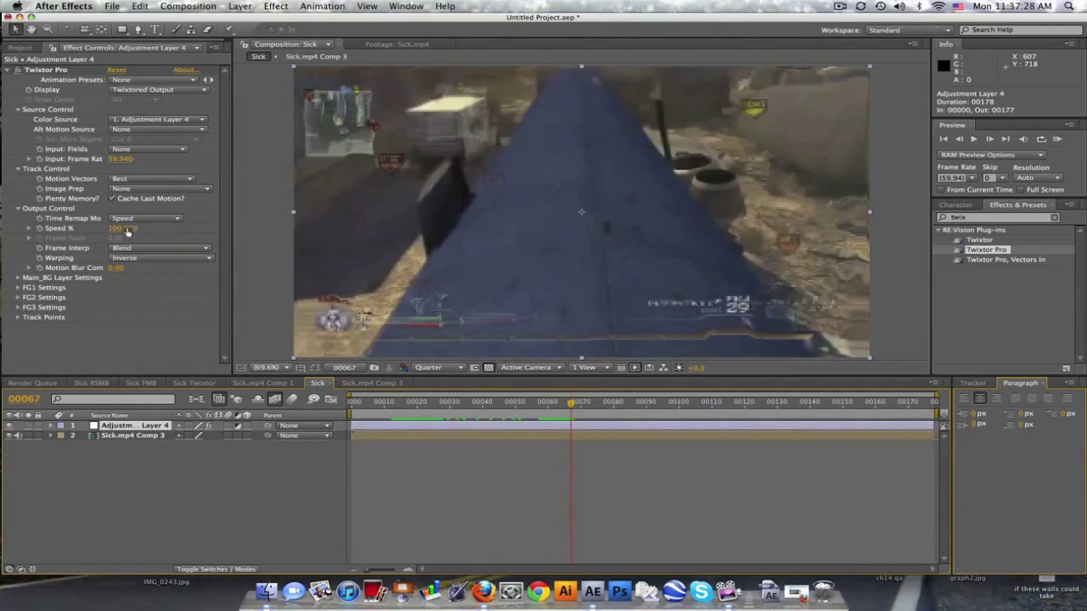
pyautogui.write('20')
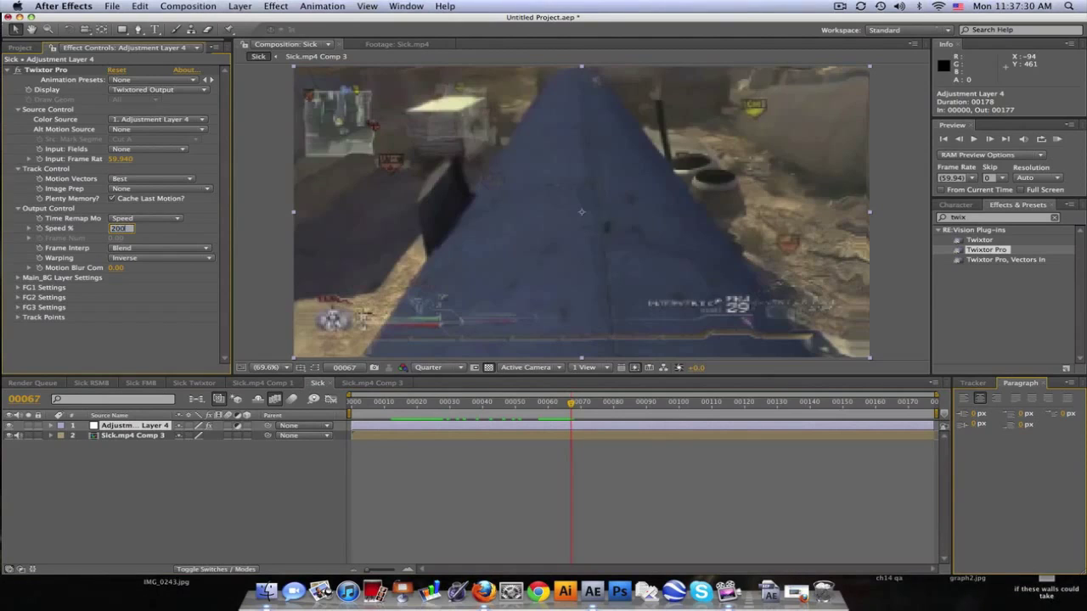
pyautogui.write('0')
pyautogui.press('Return')
# Scrub from frame 10 and play a preview of the sped-up Sick comp
pyautogui.click(386, 402)
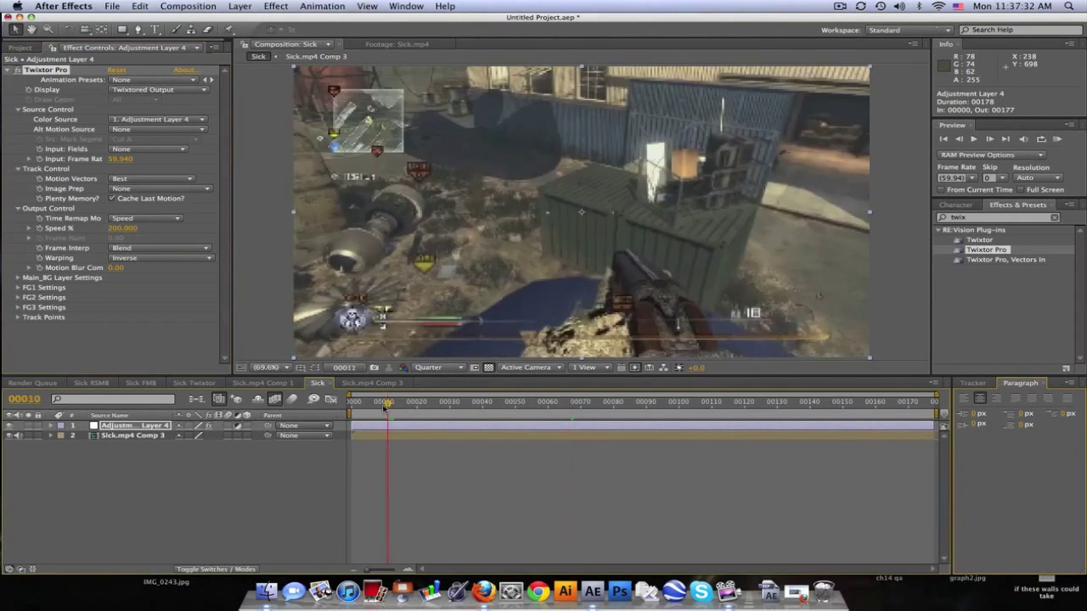
pyautogui.moveTo(388, 404); pyautogui.dragTo(723, 402)
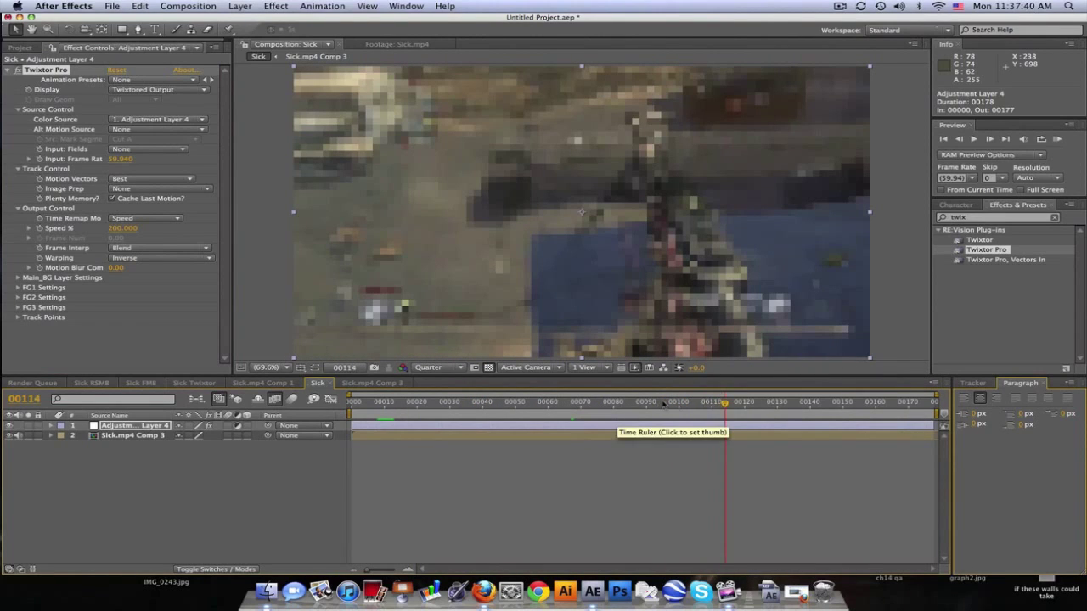
pyautogui.press('space')
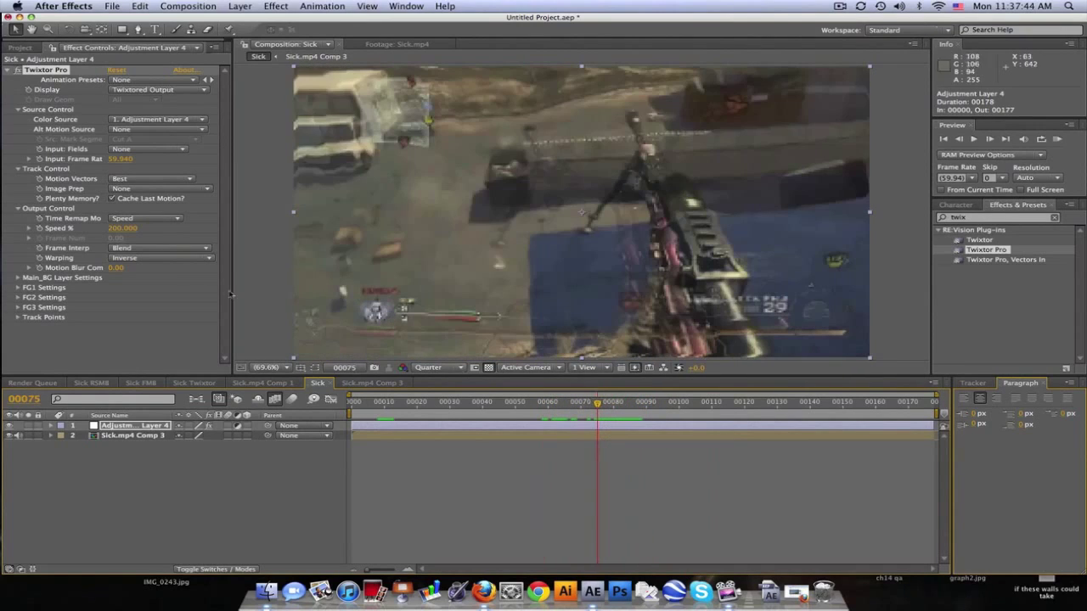
pyautogui.click(169, 248)
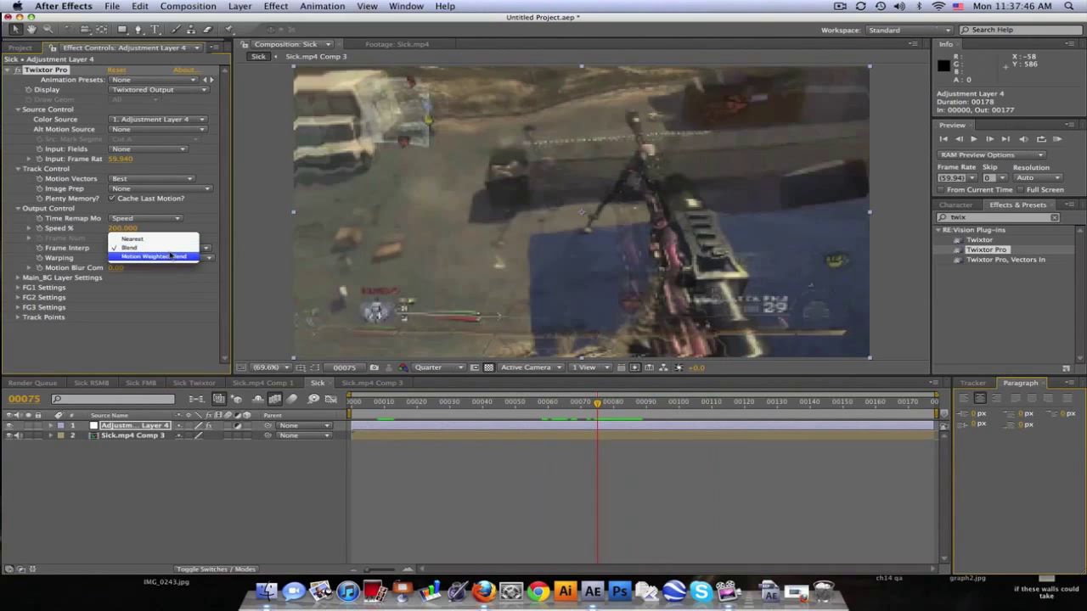
# Use Motion Weighted Blend with 0.50 motion blur compensation, then inspect the blur at frame 51
pyautogui.click(172, 257)
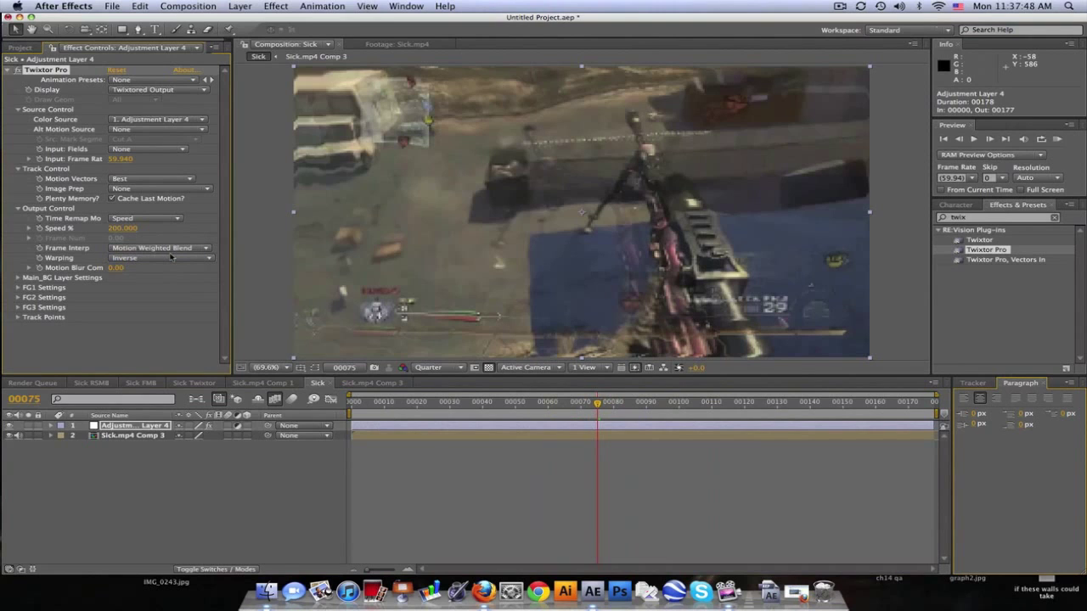
pyautogui.click(115, 268)
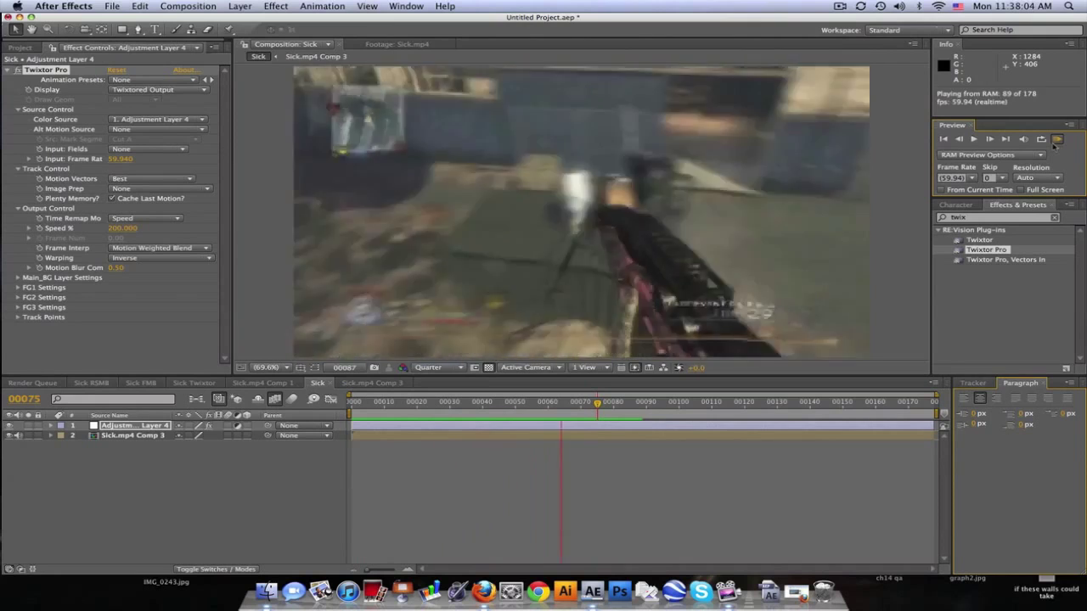
pyautogui.click(375, 405)
pyautogui.moveTo(375, 404); pyautogui.dragTo(518, 404)
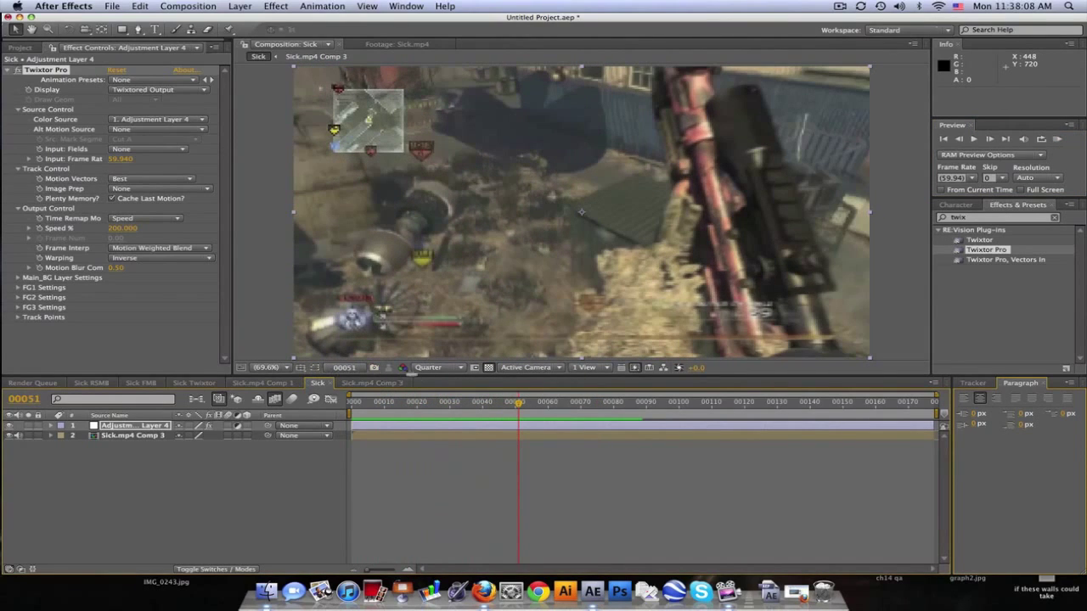
# Move from Sick Twixtor to the Sick FMB comp and scrub frames 10–26 to compare the blur
pyautogui.click(259, 382)
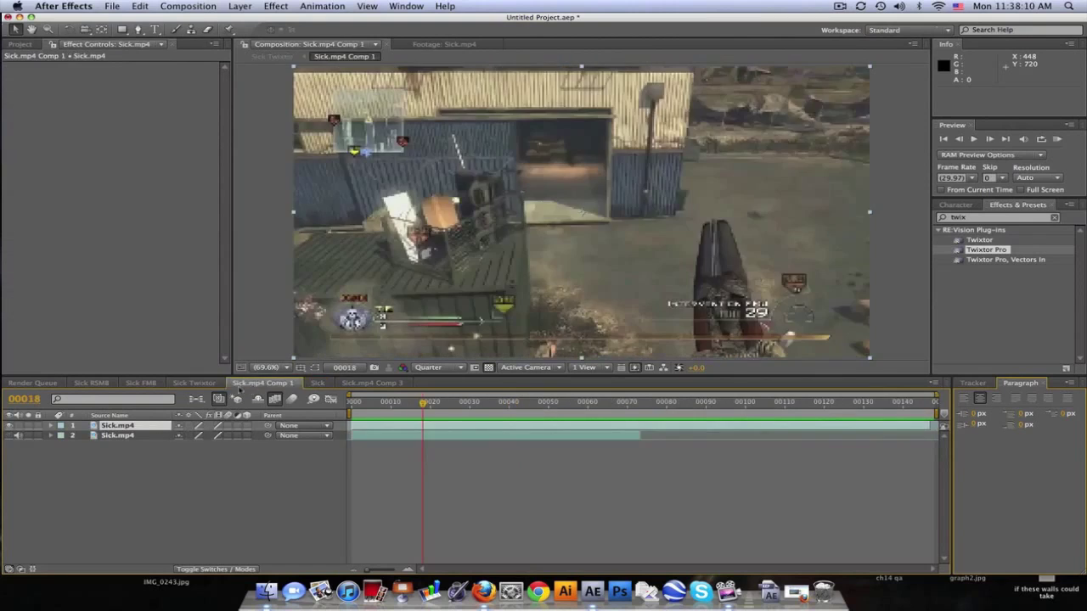
pyautogui.click(197, 383)
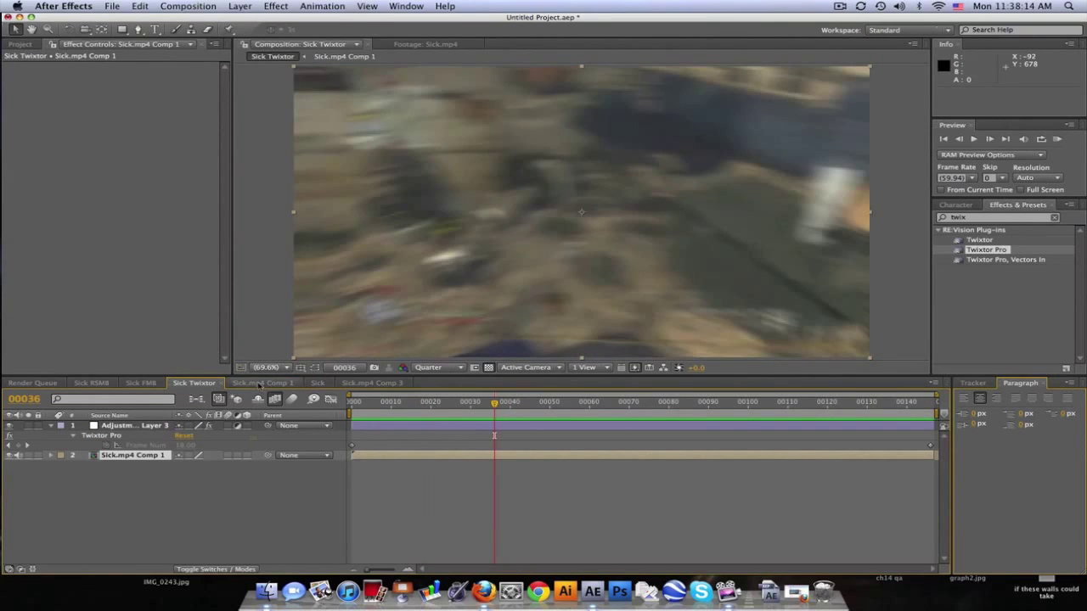
pyautogui.click(262, 383)
pyautogui.click(138, 383)
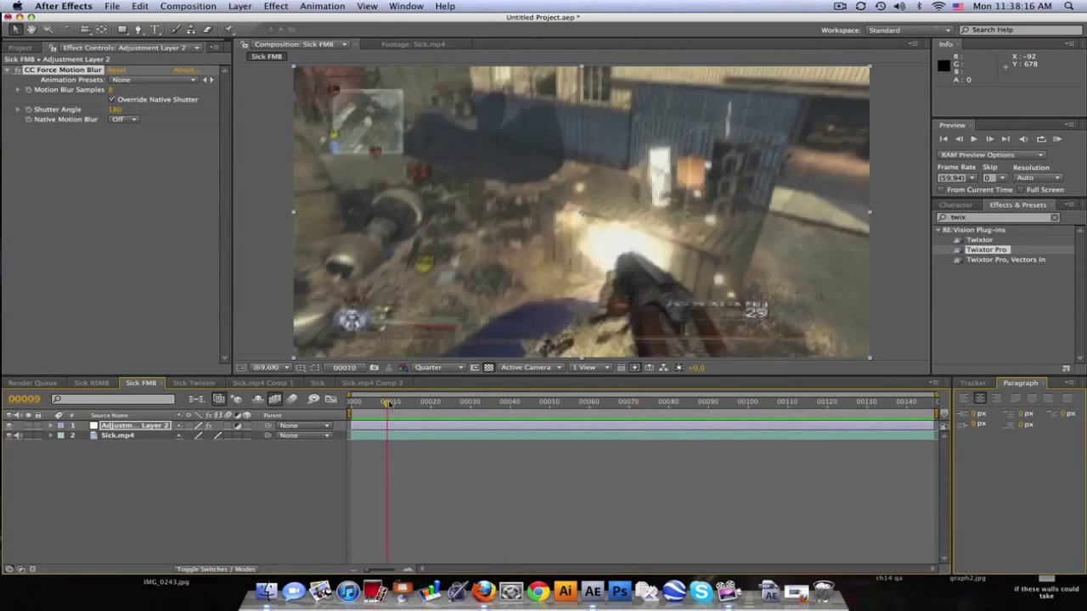
pyautogui.click(389, 402)
pyautogui.click(415, 402)
pyautogui.moveTo(415, 402); pyautogui.dragTo(692, 405)
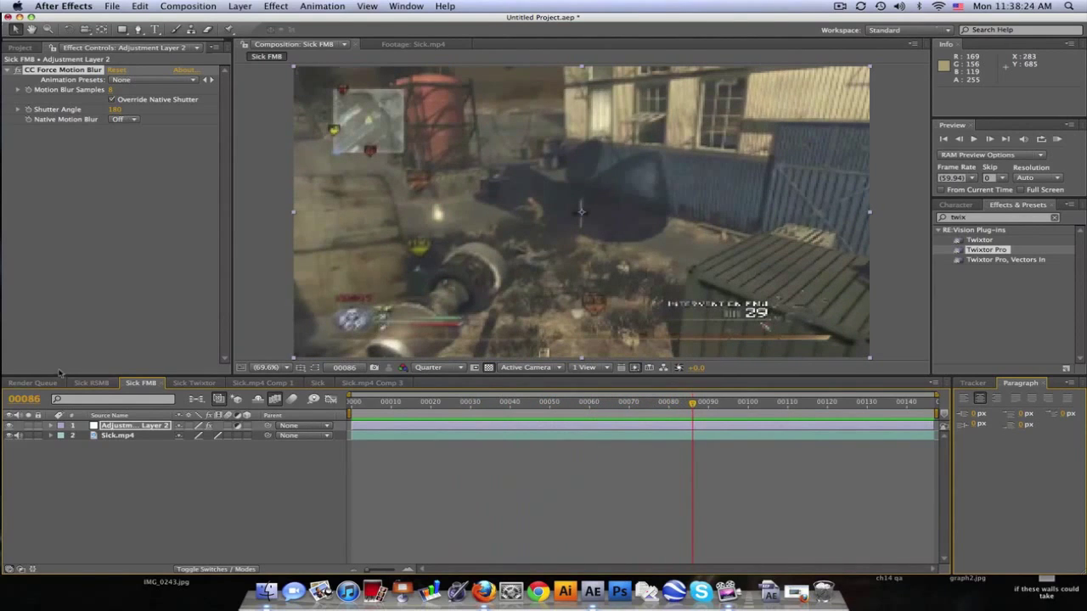